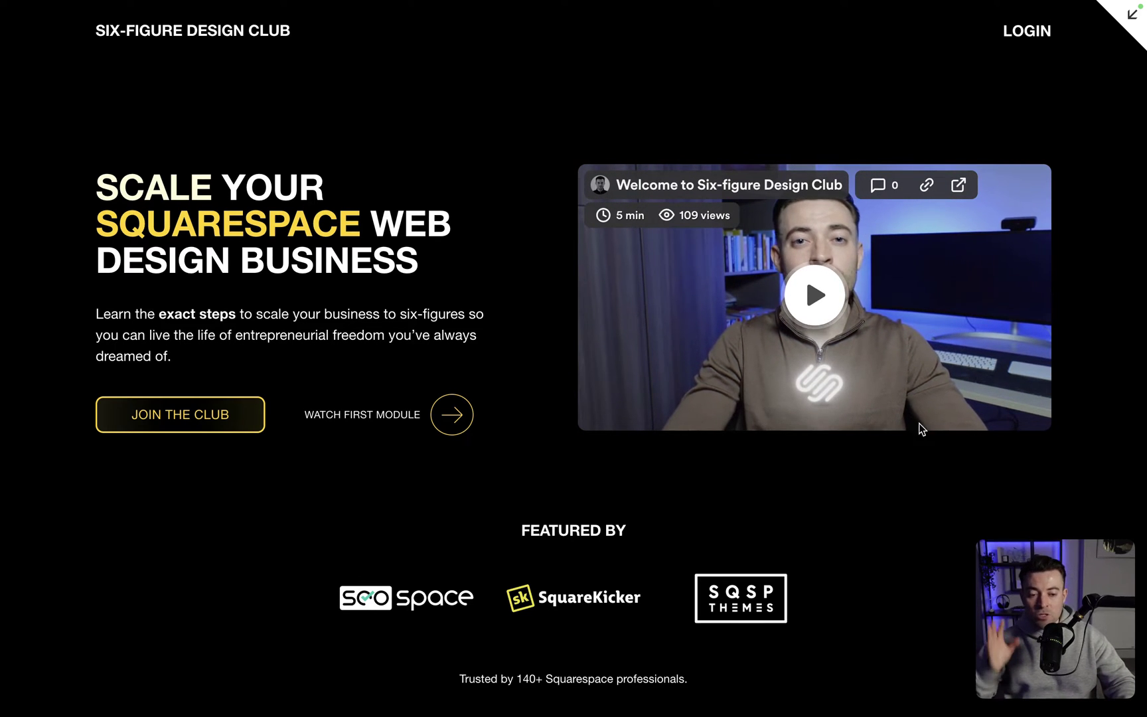
# Step: Scroll through the site preview and advance the course module carousel to Module 2
pyautogui.scroll(-2, 821, 525)
pyautogui.scroll(-15, 818, 519)
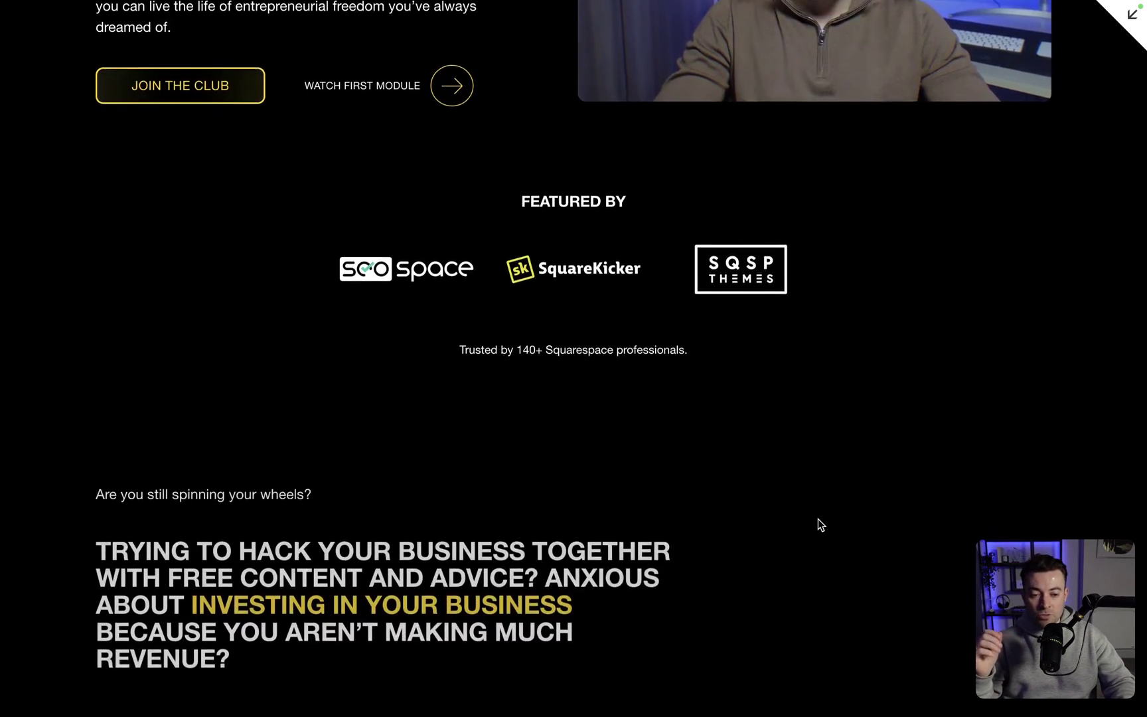
pyautogui.scroll(-4, 819, 524)
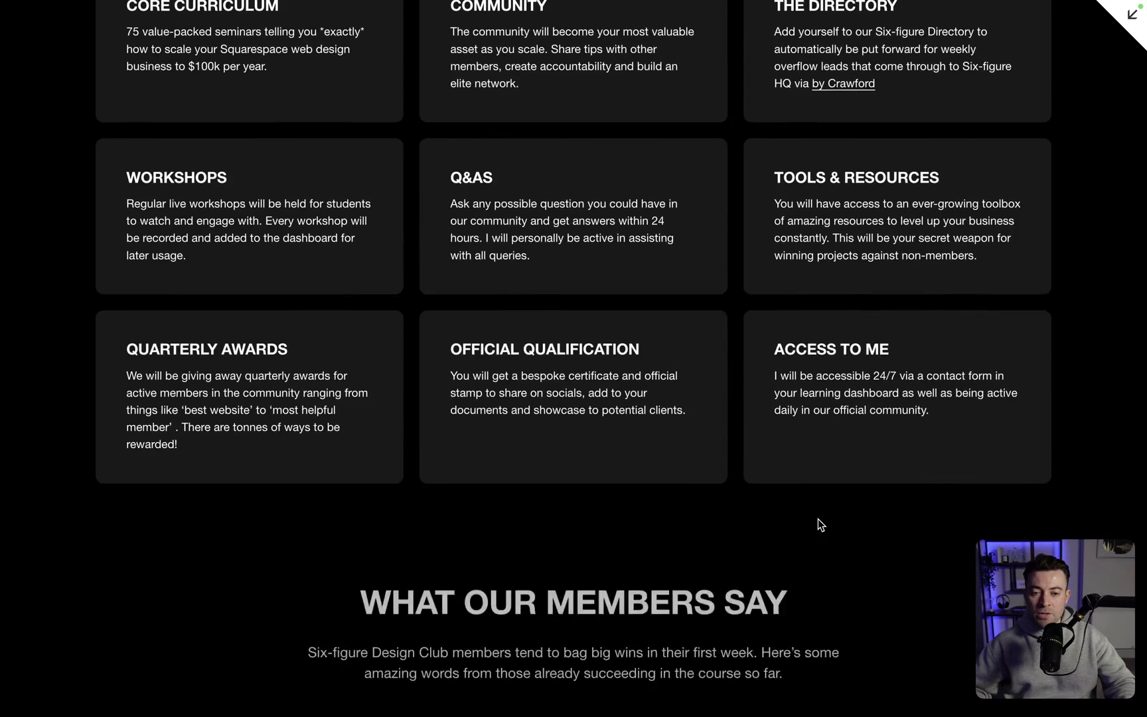
pyautogui.scroll(3, 819, 524)
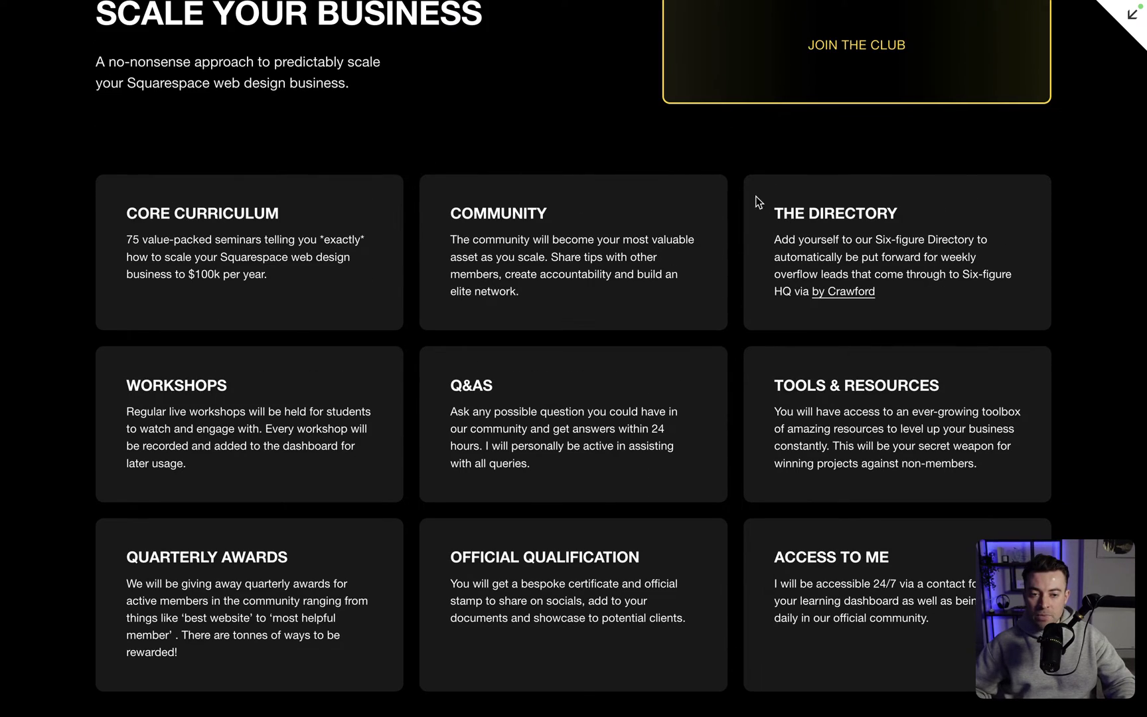
pyautogui.scroll(-15, 750, 364)
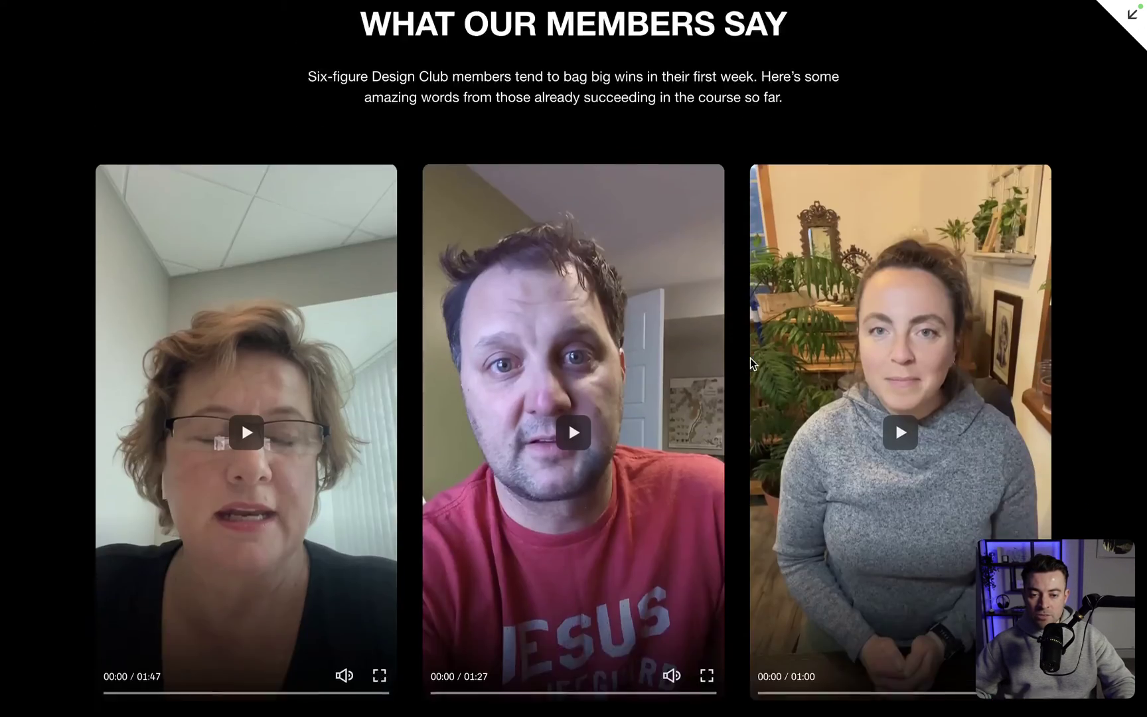
pyautogui.scroll(-5, 752, 364)
pyautogui.scroll(2, 752, 364)
pyautogui.scroll(-6, 752, 364)
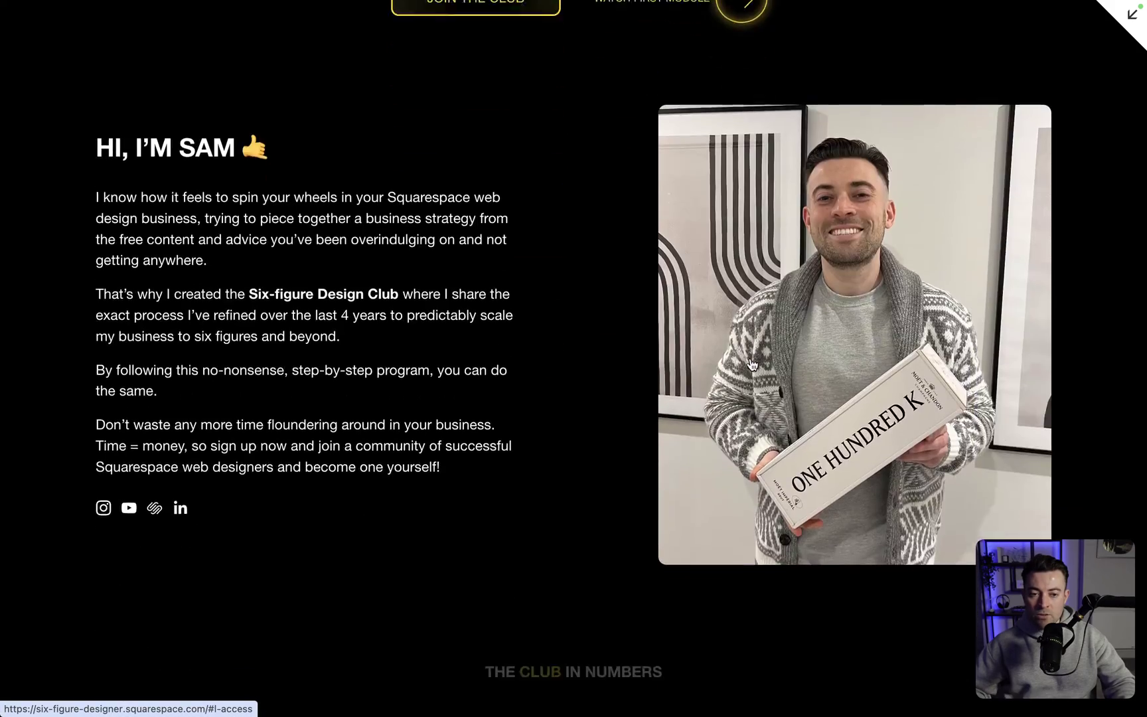
pyautogui.scroll(-8, 751, 363)
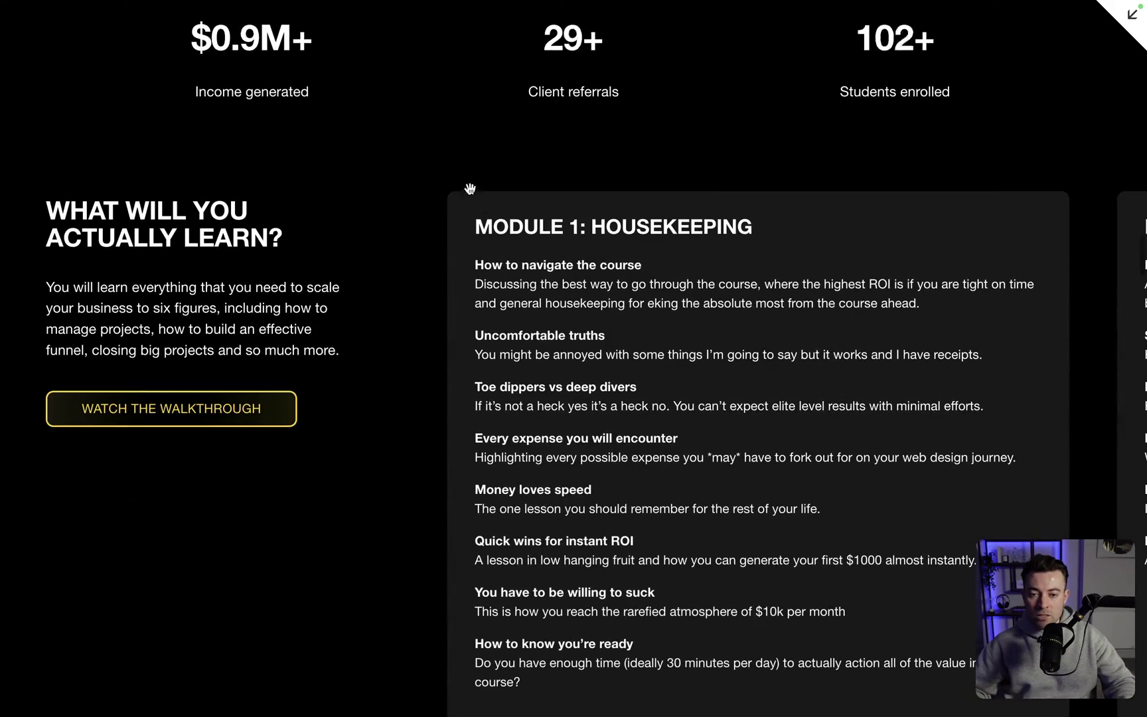
pyautogui.moveTo(571, 265); pyautogui.dragTo(50, 328)
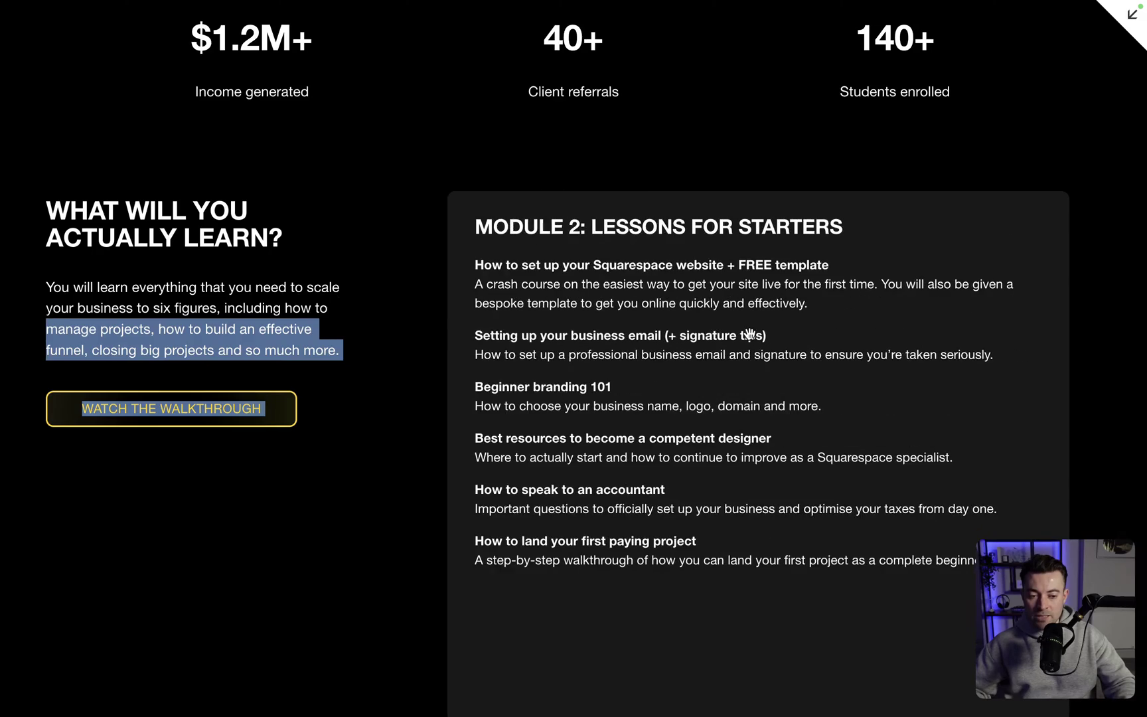
pyautogui.scroll(20, 750, 339)
pyautogui.scroll(15, 750, 336)
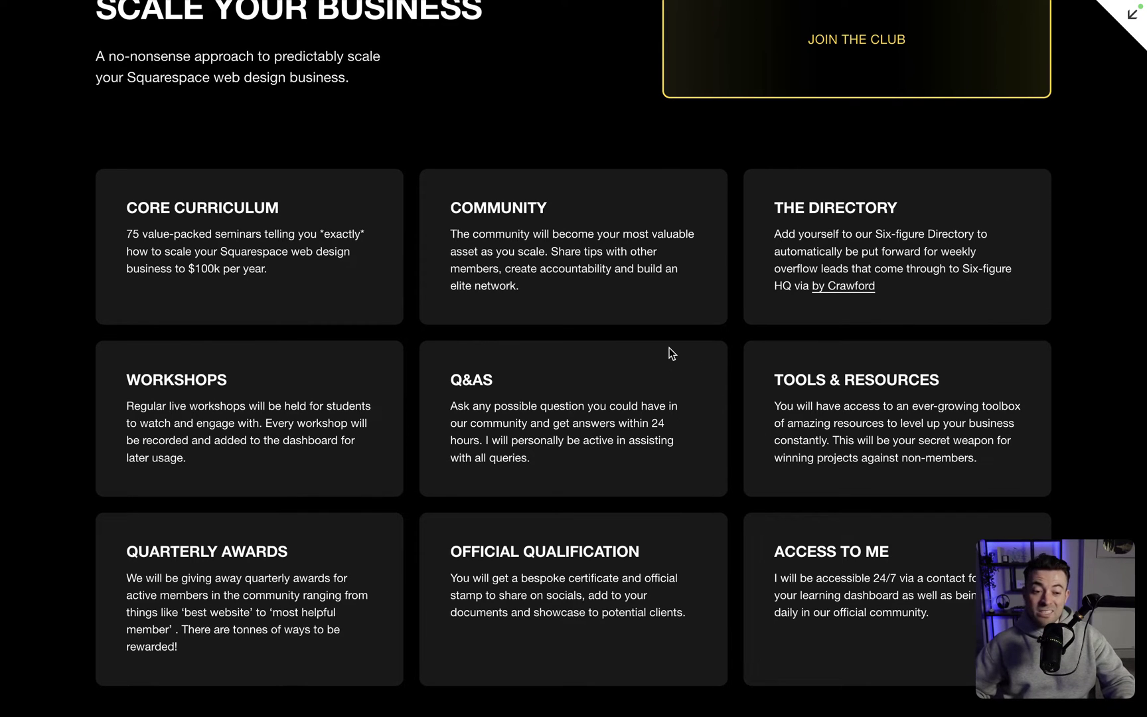
# Step: Scroll down to the testimonials and advance that carousel six cards
pyautogui.scroll(-10, 672, 353)
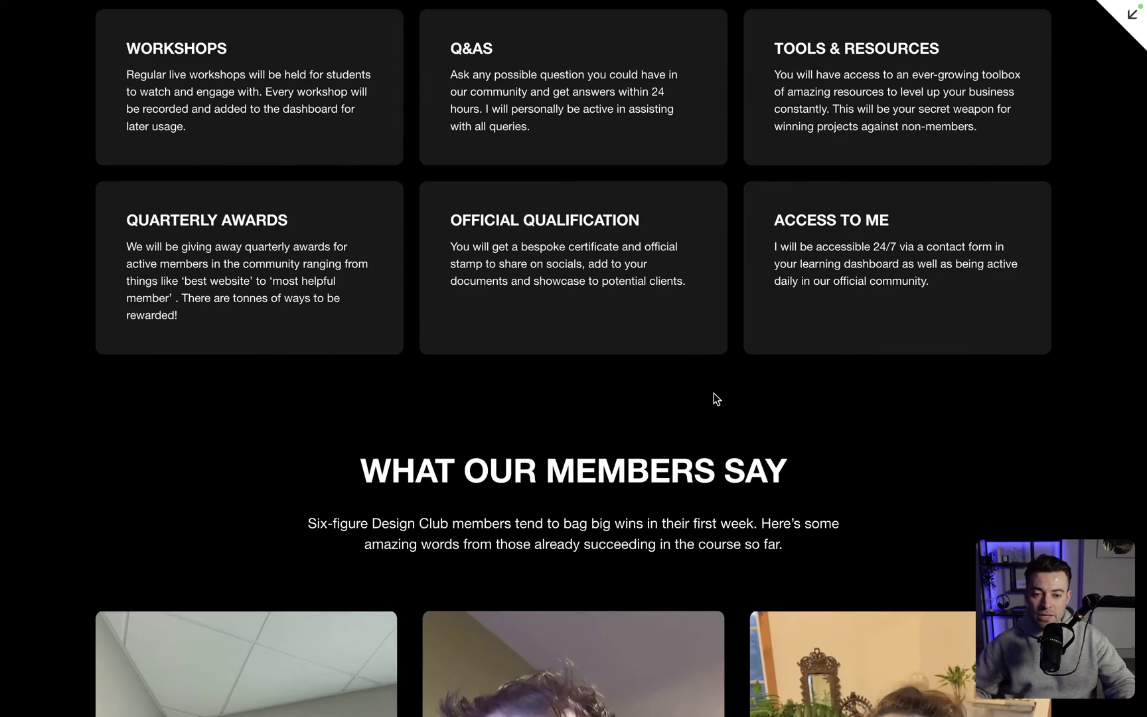
pyautogui.scroll(-15, 714, 399)
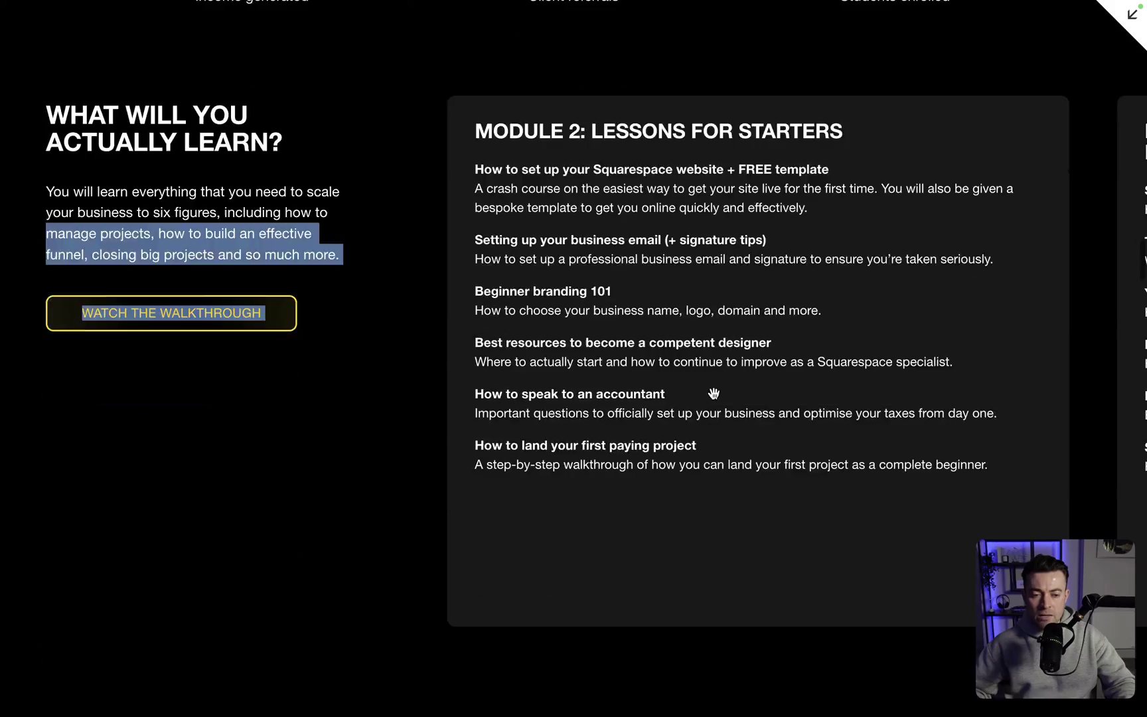
pyautogui.scroll(-4, 714, 396)
pyautogui.scroll(-10, 643, 225)
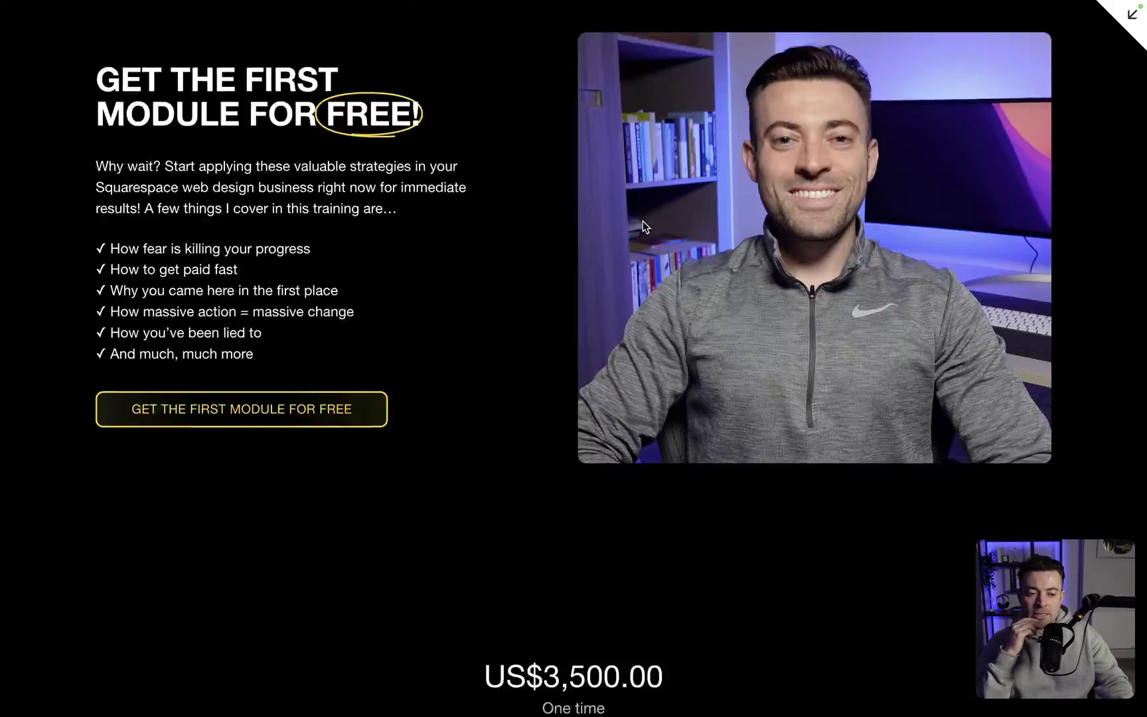
pyautogui.scroll(-15, 642, 222)
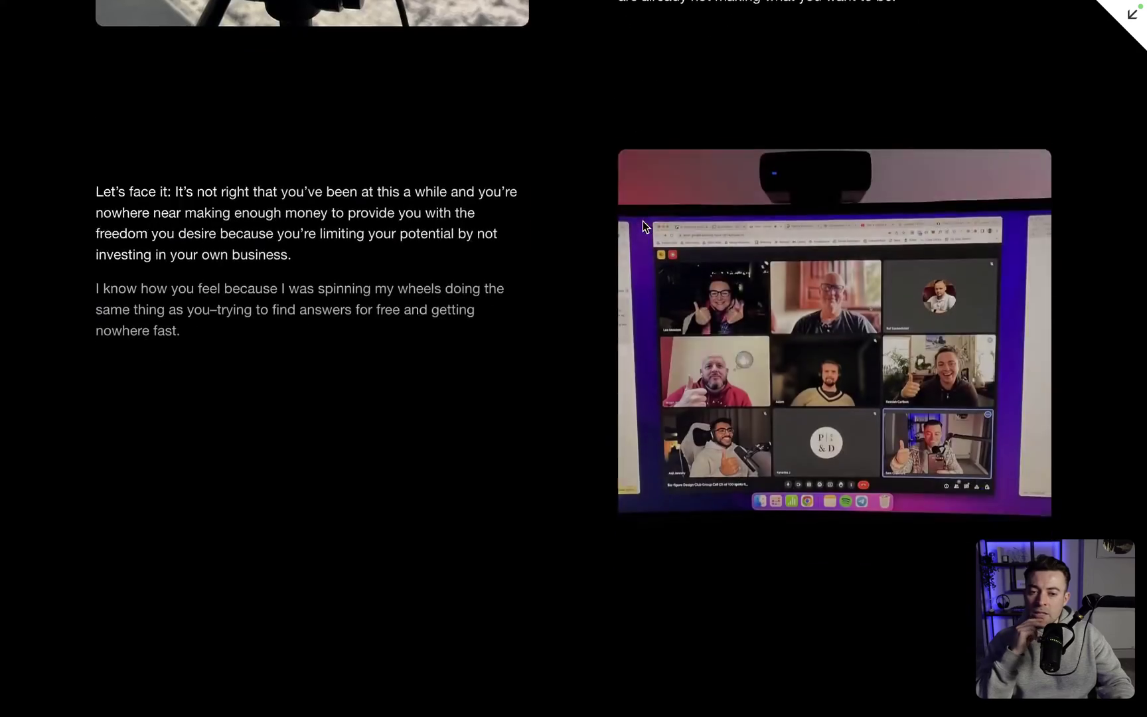
pyautogui.scroll(-20, 643, 222)
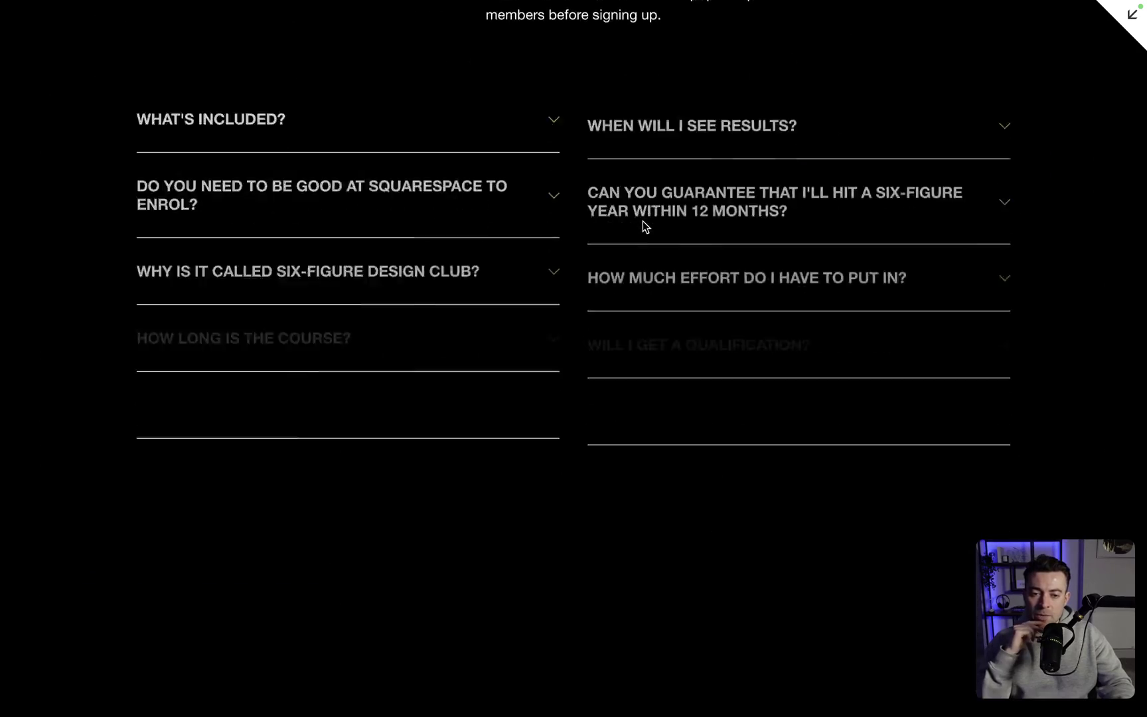
pyautogui.scroll(-15, 643, 227)
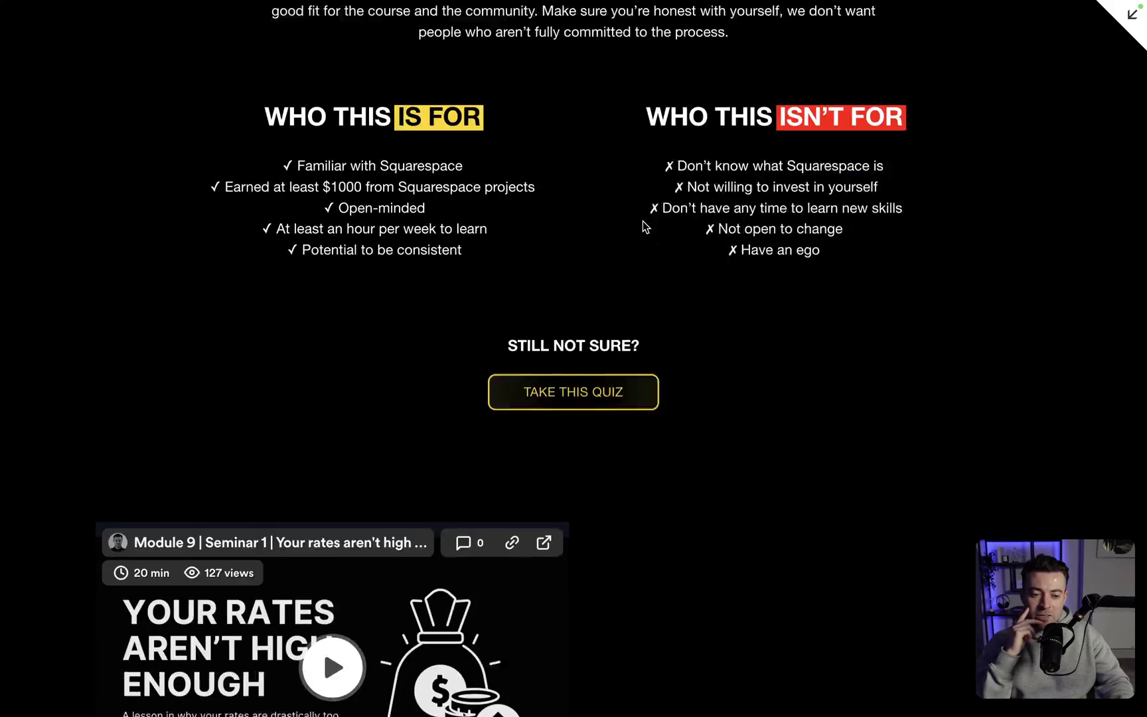
pyautogui.scroll(-10, 642, 227)
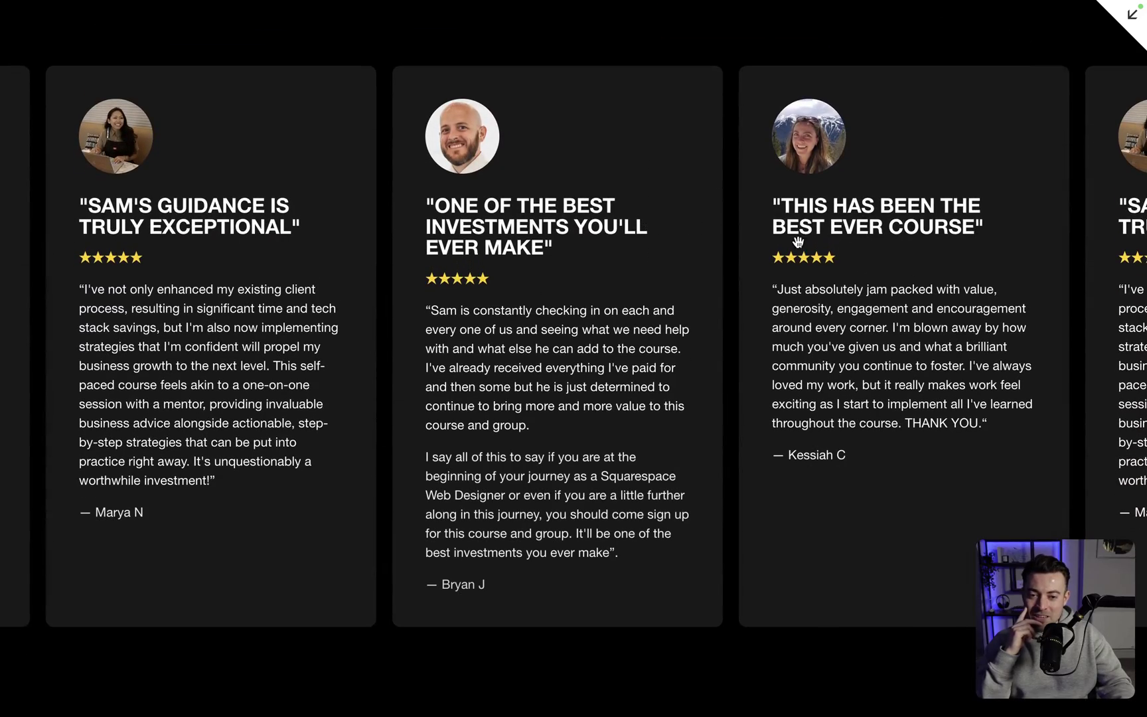
pyautogui.click(153, 689)
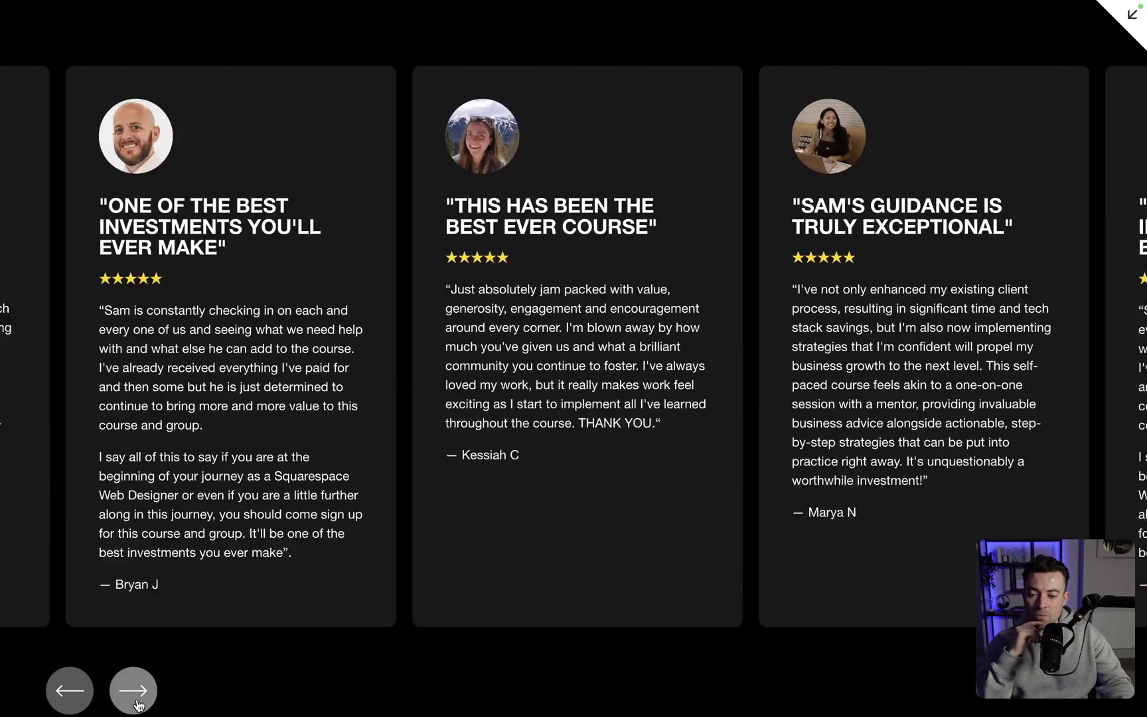
pyautogui.click(136, 690)
pyautogui.click(136, 694)
pyautogui.click(138, 700)
pyautogui.click(136, 693)
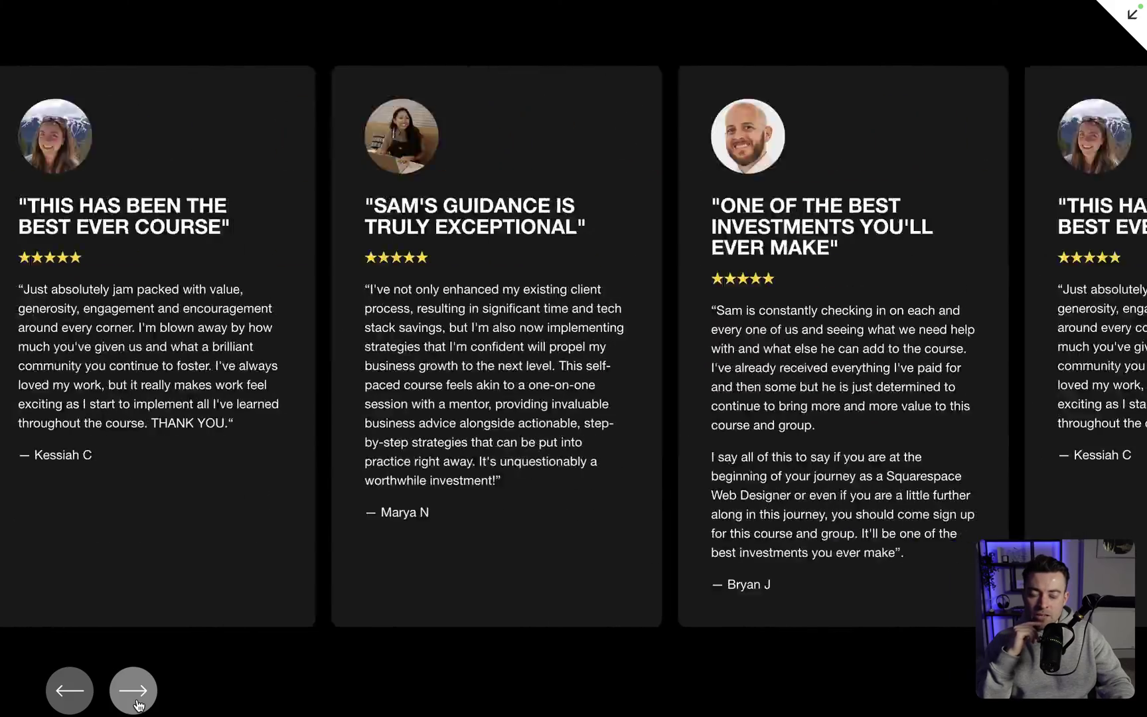
pyautogui.click(136, 694)
pyautogui.scroll(-8, 372, 130)
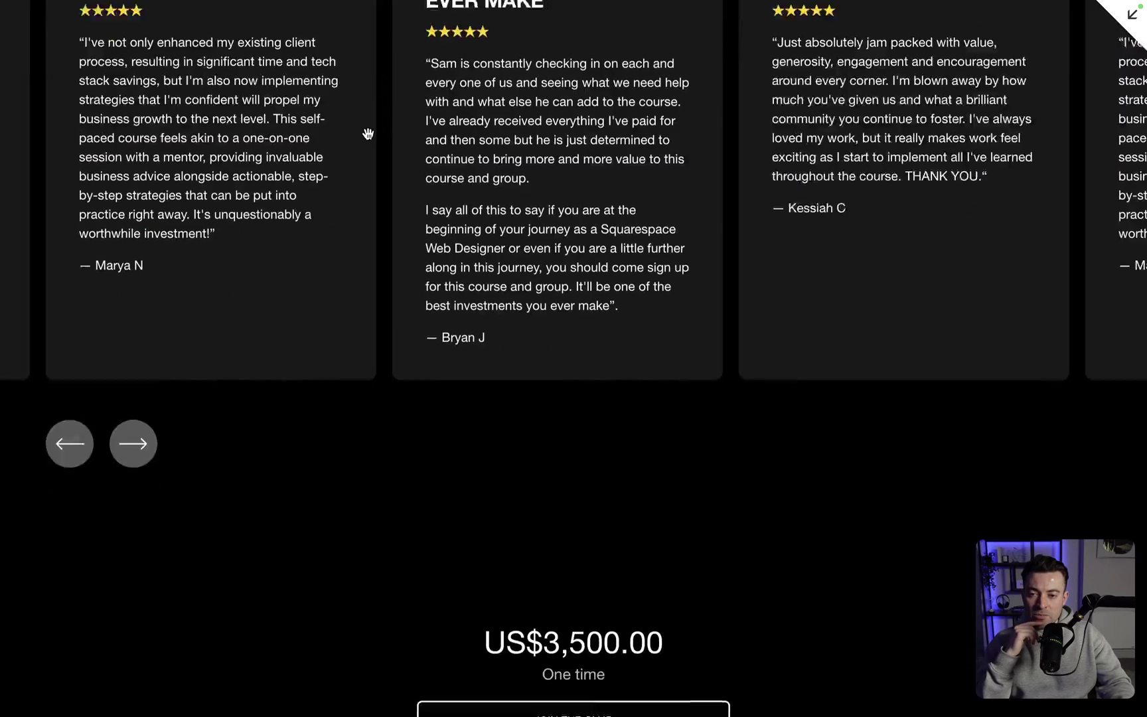
pyautogui.scroll(9, 368, 134)
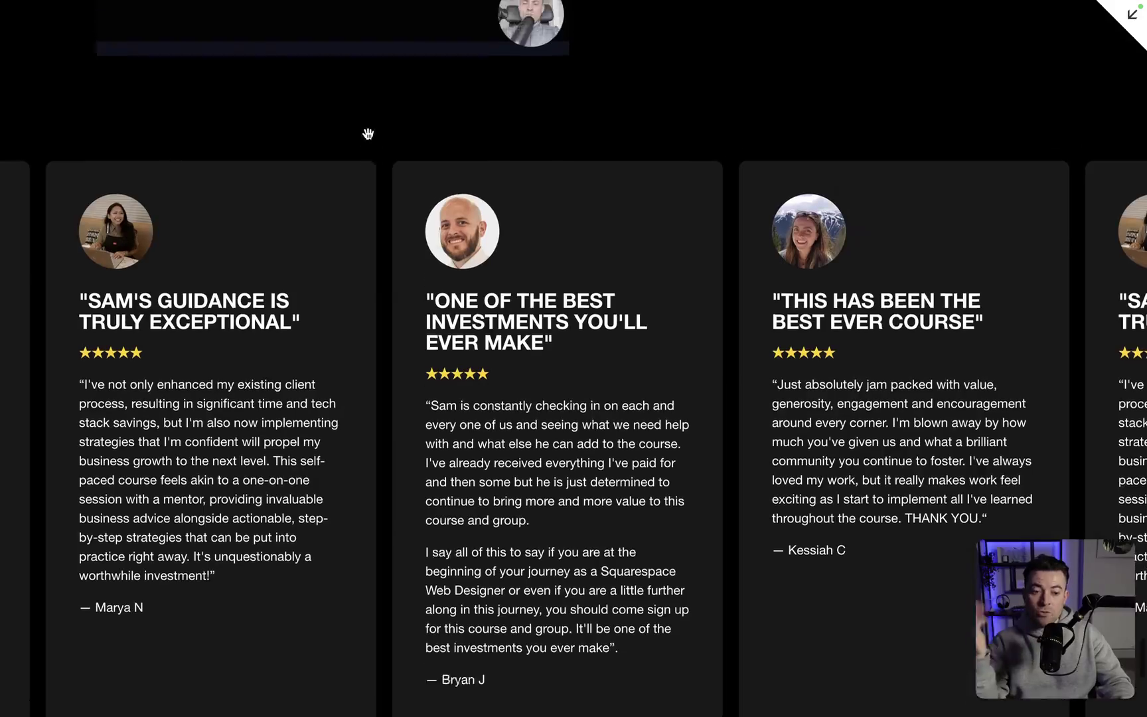
pyautogui.scroll(-15, 368, 134)
pyautogui.scroll(10, 367, 133)
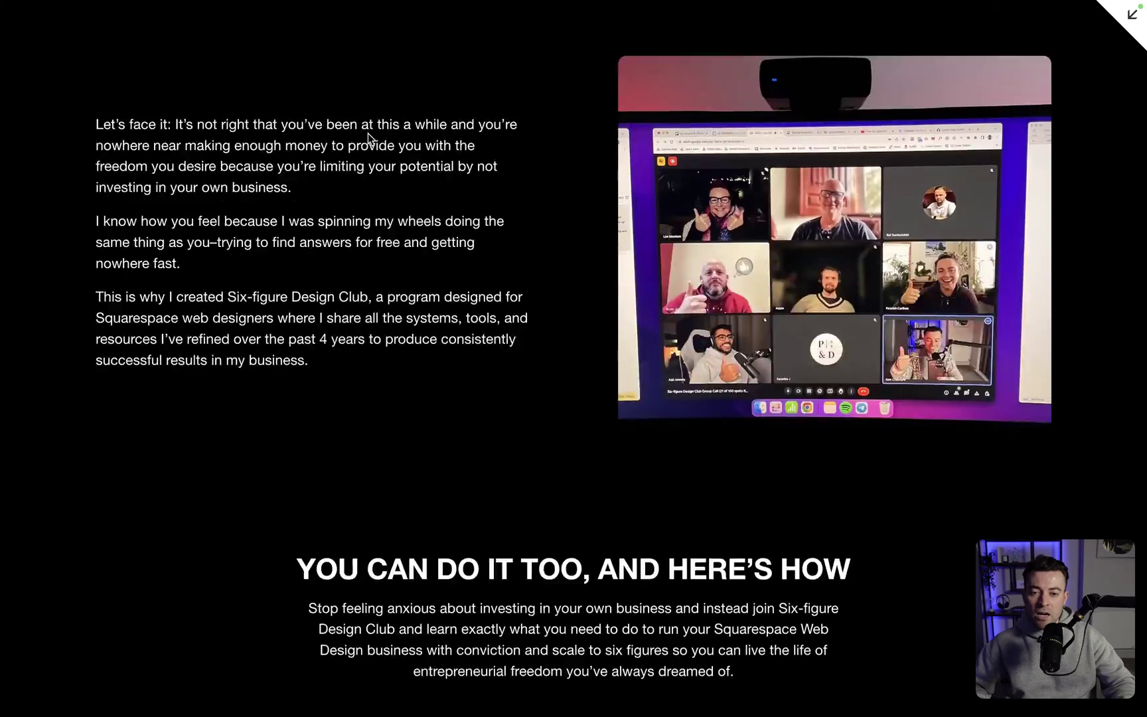
pyautogui.scroll(-20, 368, 133)
# Step: Leave the full-screen preview and put the sales page into edit mode
pyautogui.click(1131, 20)
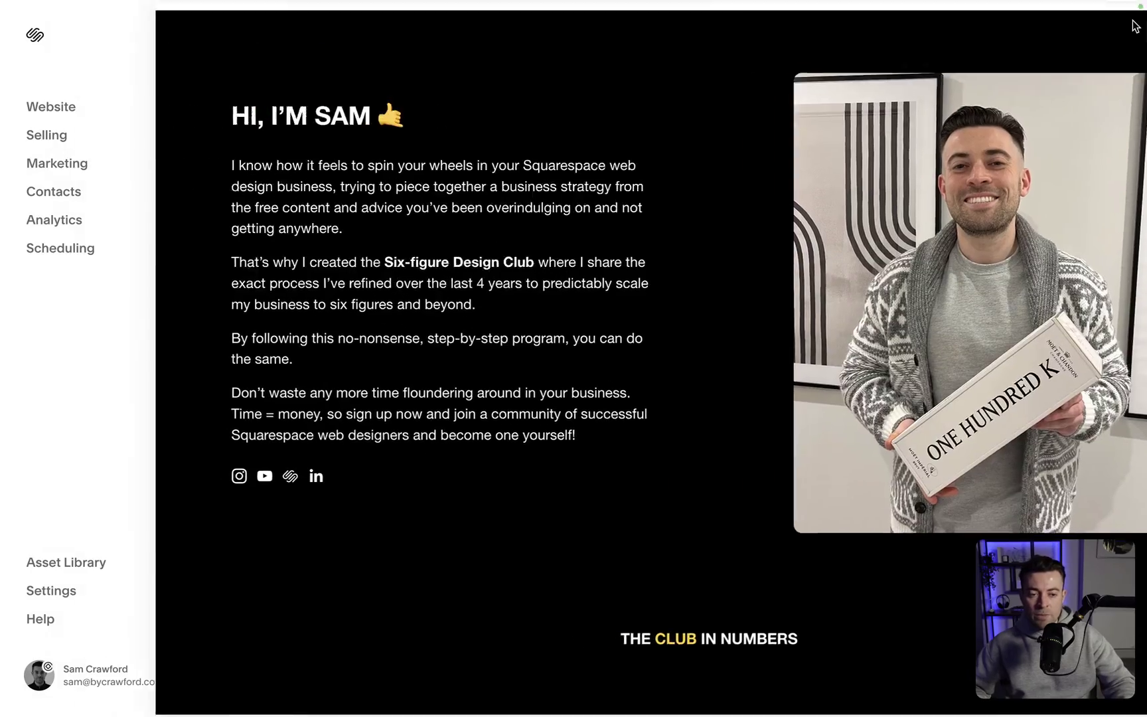
pyautogui.scroll(-10, 862, 390)
pyautogui.click(229, 34)
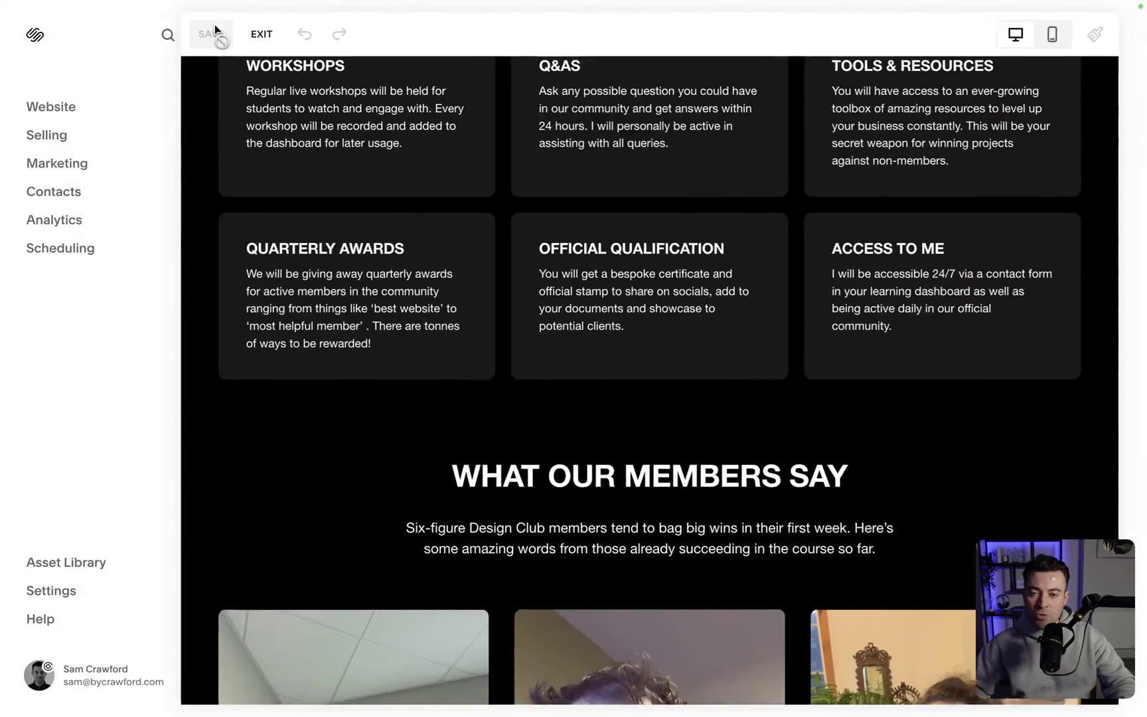
pyautogui.scroll(8, 494, 257)
pyautogui.scroll(-3, 495, 261)
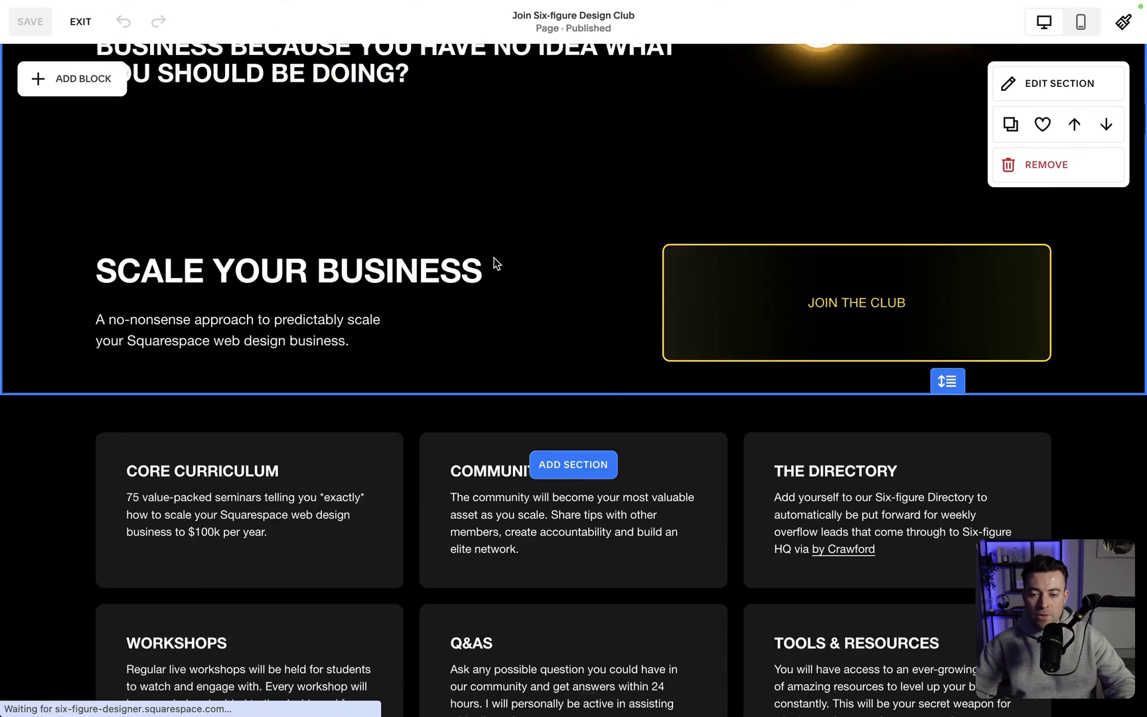
pyautogui.scroll(-2, 717, 375)
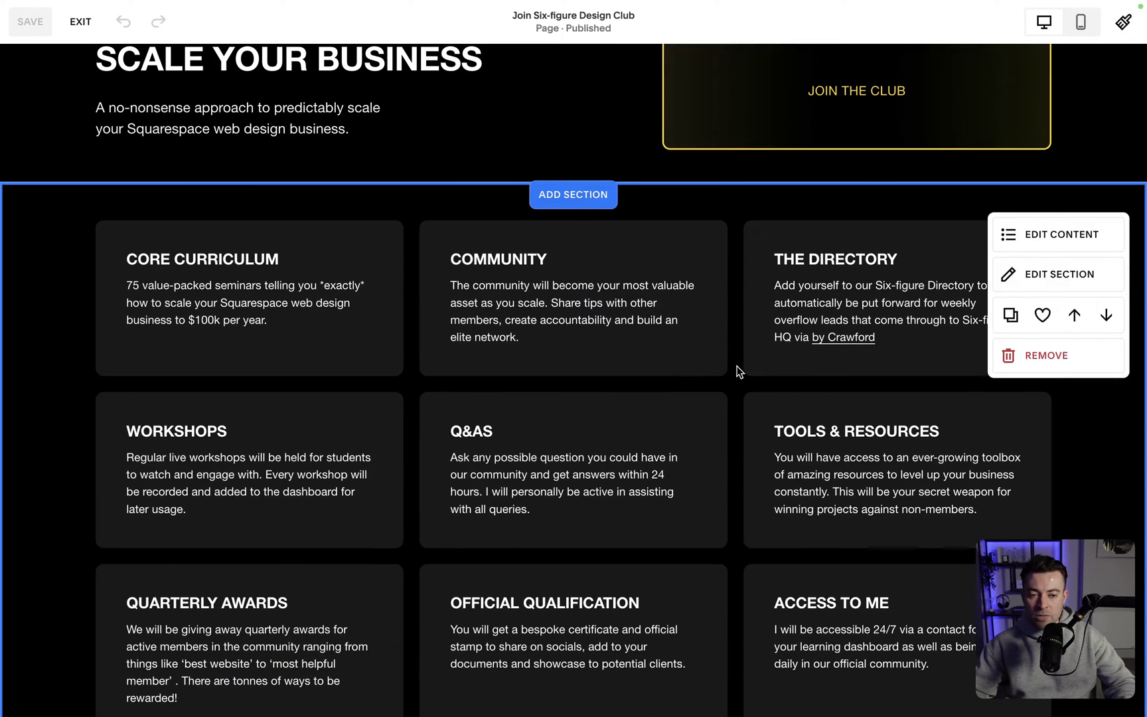
# Step: Open the feature cards section's list settings, showing Simple List design with 3 columns
pyautogui.click(1065, 230)
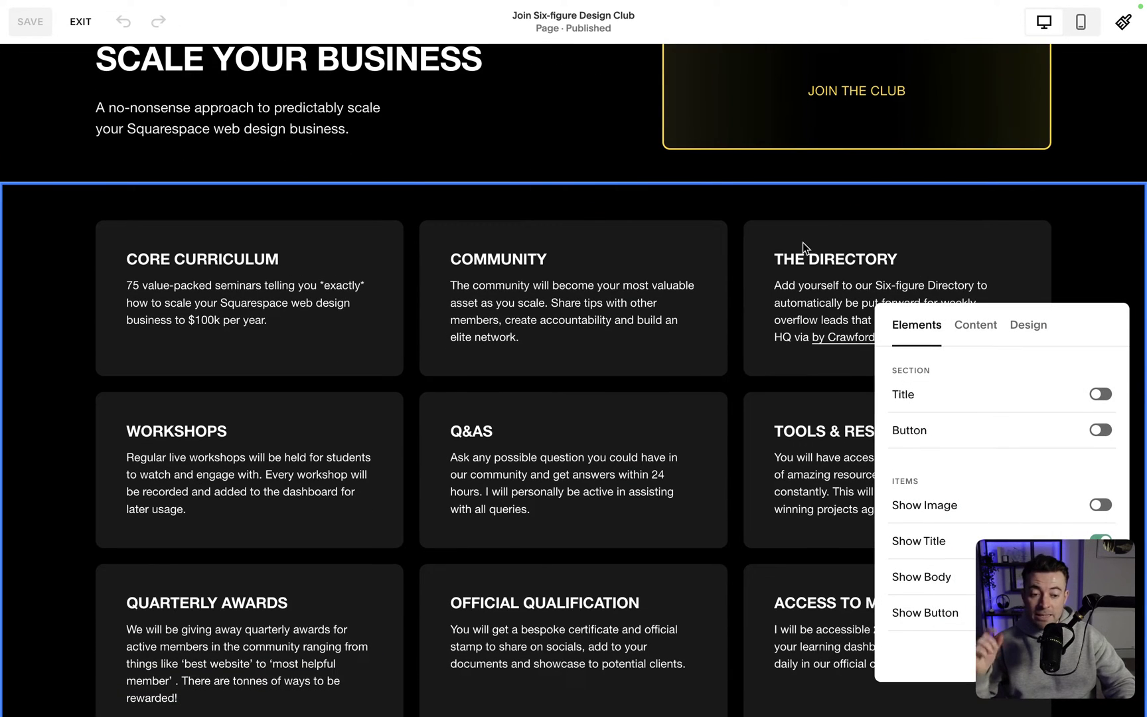
pyautogui.moveTo(1085, 321); pyautogui.dragTo(899, 216)
pyautogui.click(781, 225)
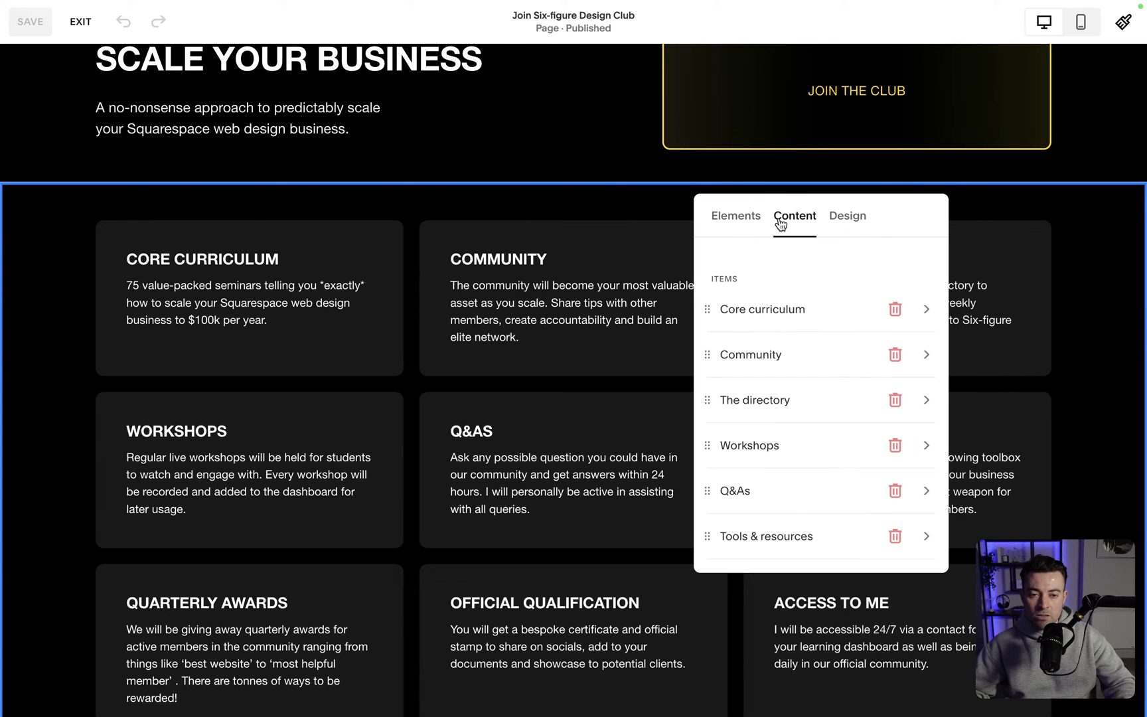
pyautogui.click(844, 229)
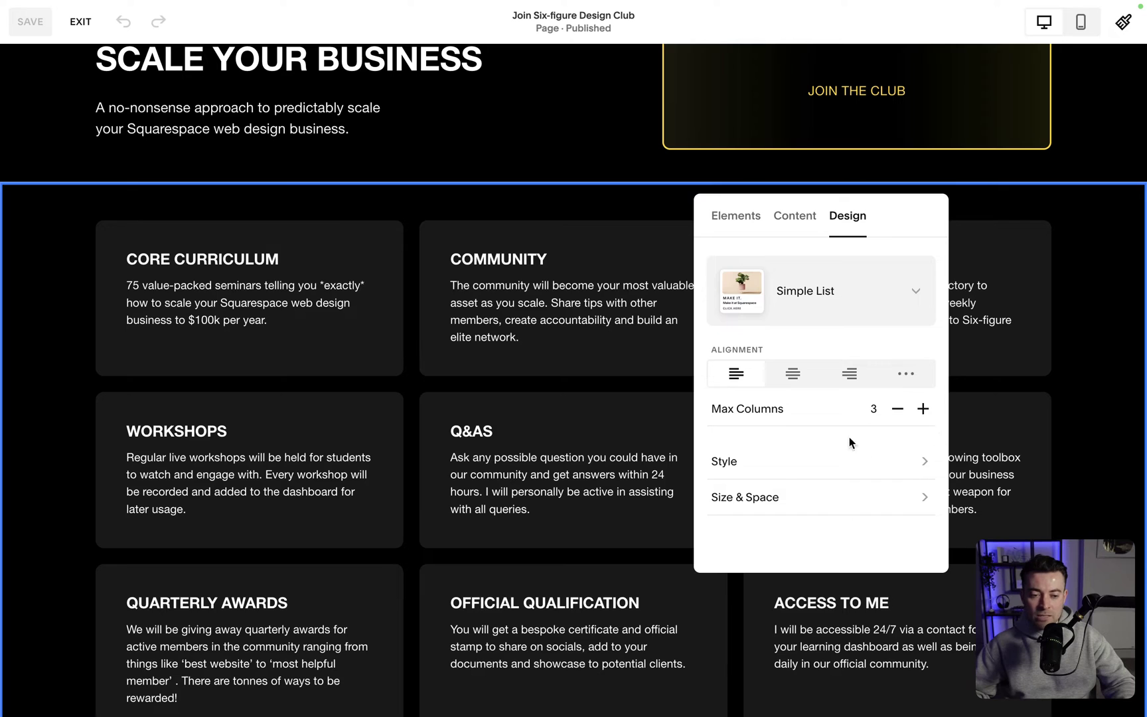
# Step: Toggle the feature list's Card style off and back on, then exit without saving
pyautogui.click(786, 472)
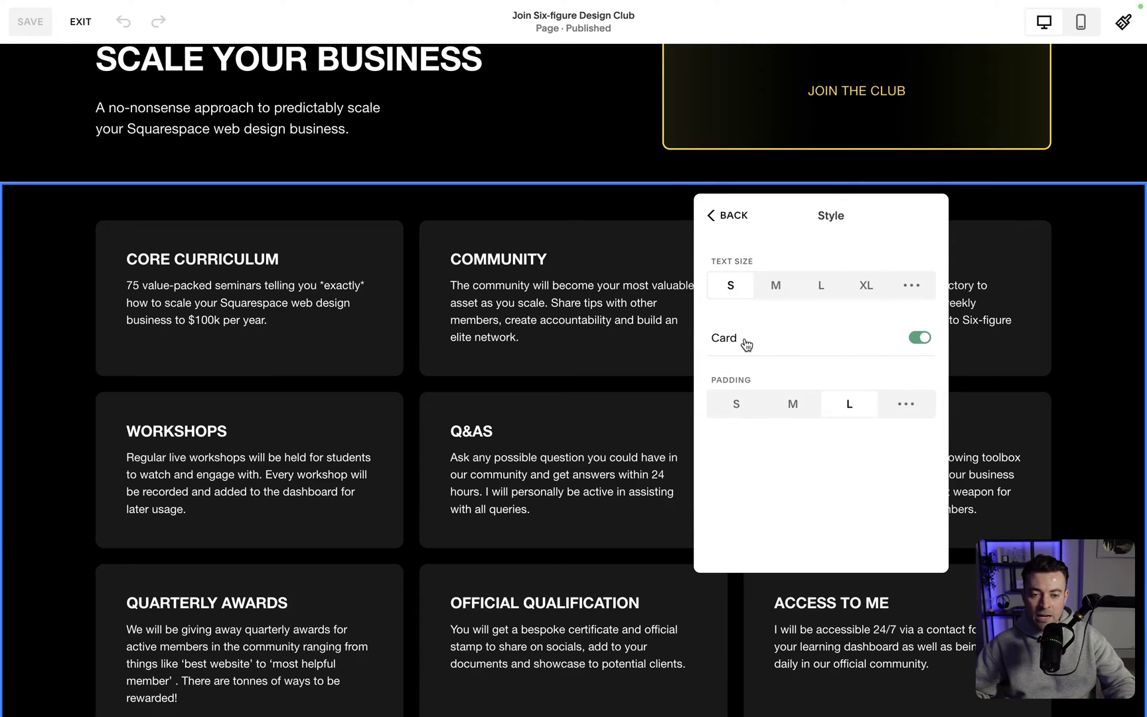
pyautogui.click(919, 338)
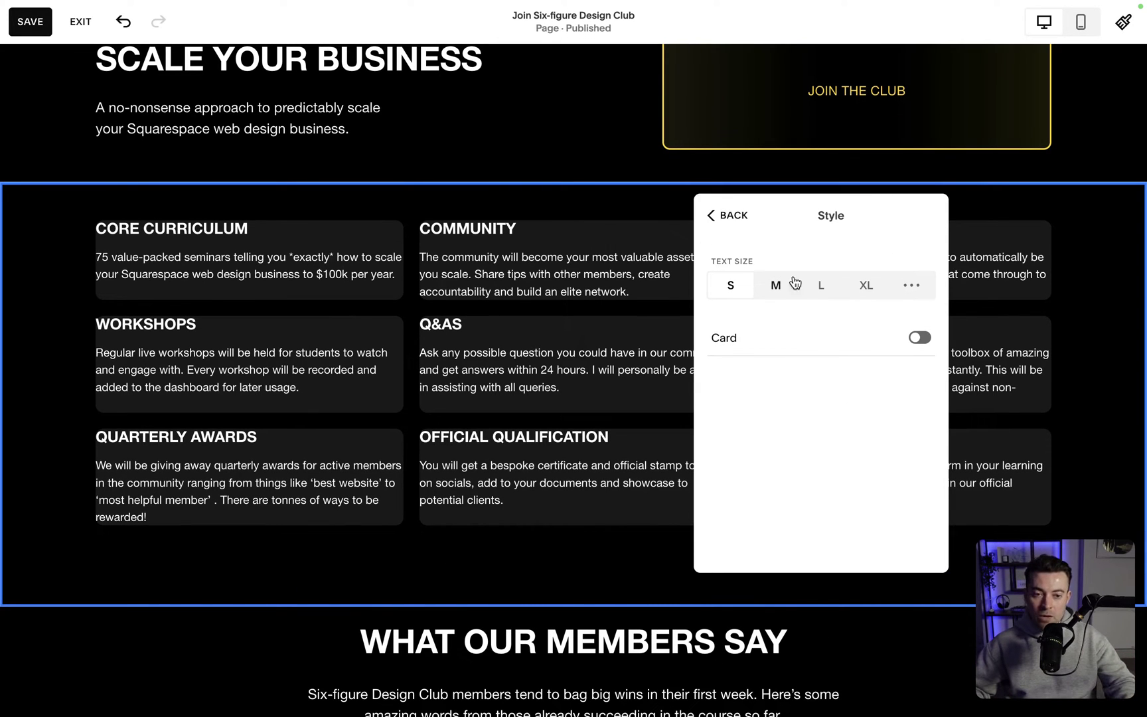
pyautogui.click(919, 338)
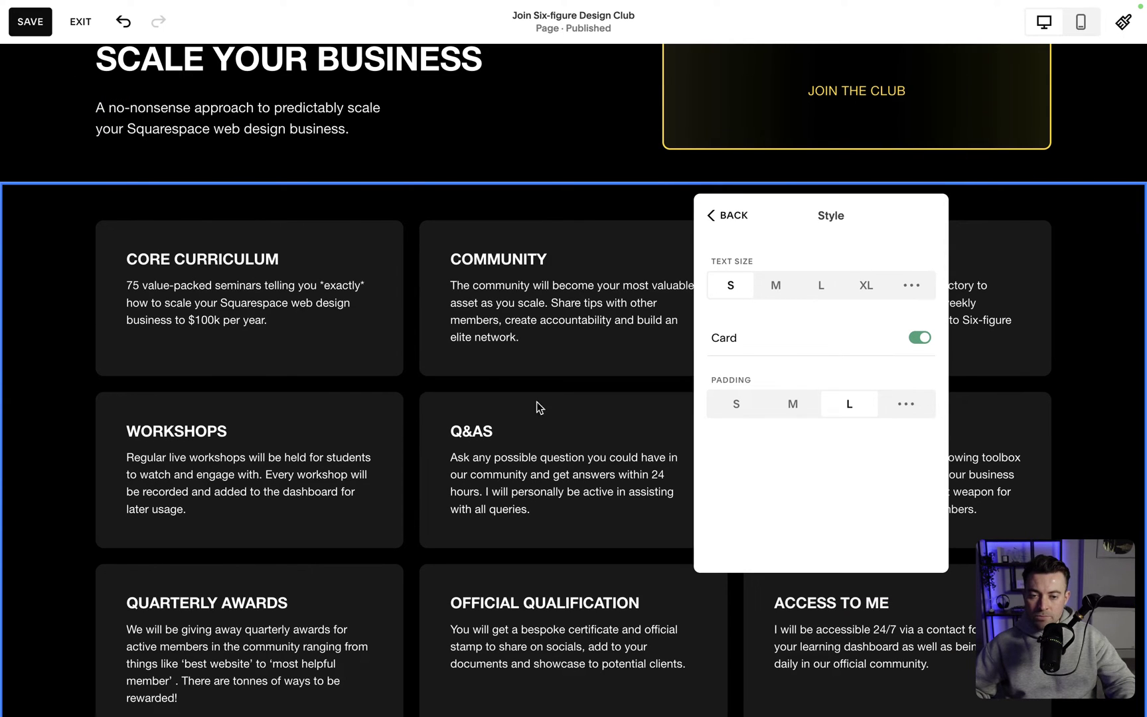
pyautogui.click(81, 21)
pyautogui.click(295, 143)
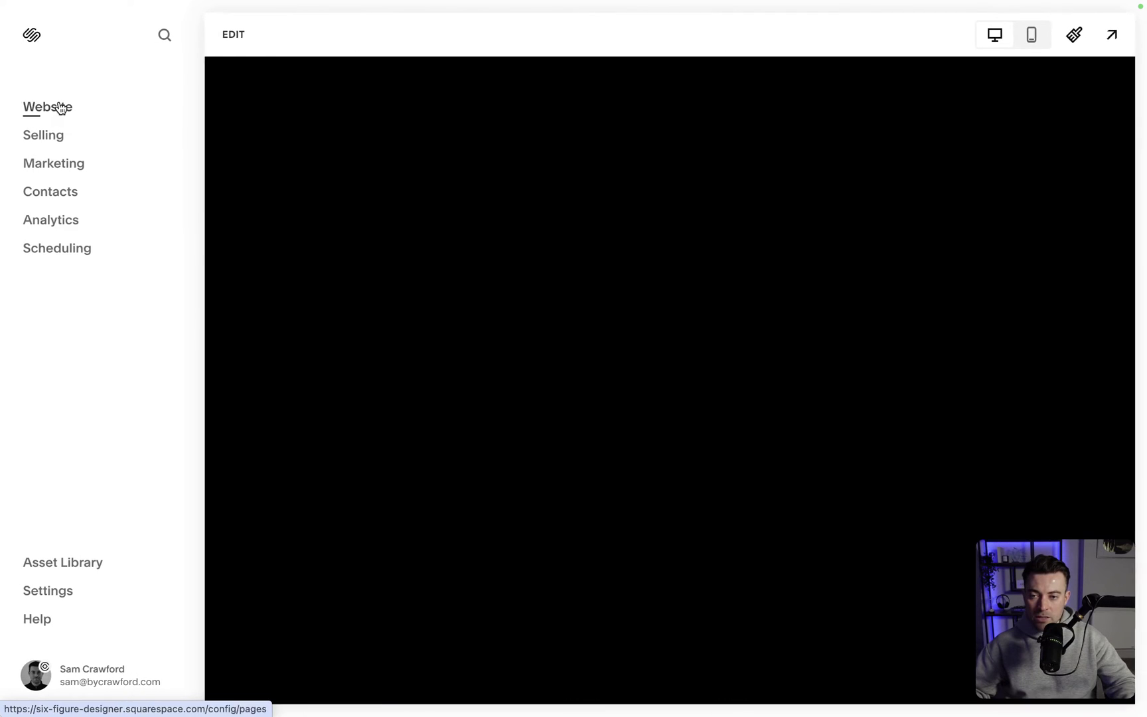
# Step: Open the Custom CSS editor from Website Tools
pyautogui.click(59, 107)
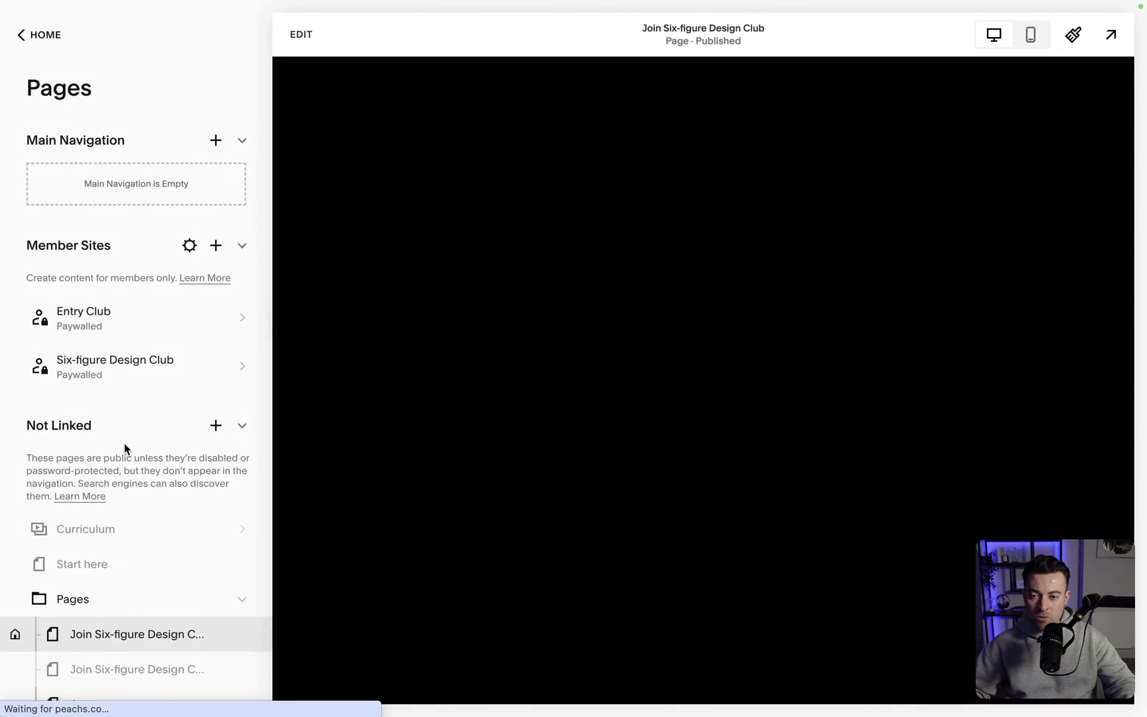
pyautogui.scroll(-7, 120, 465)
pyautogui.click(95, 657)
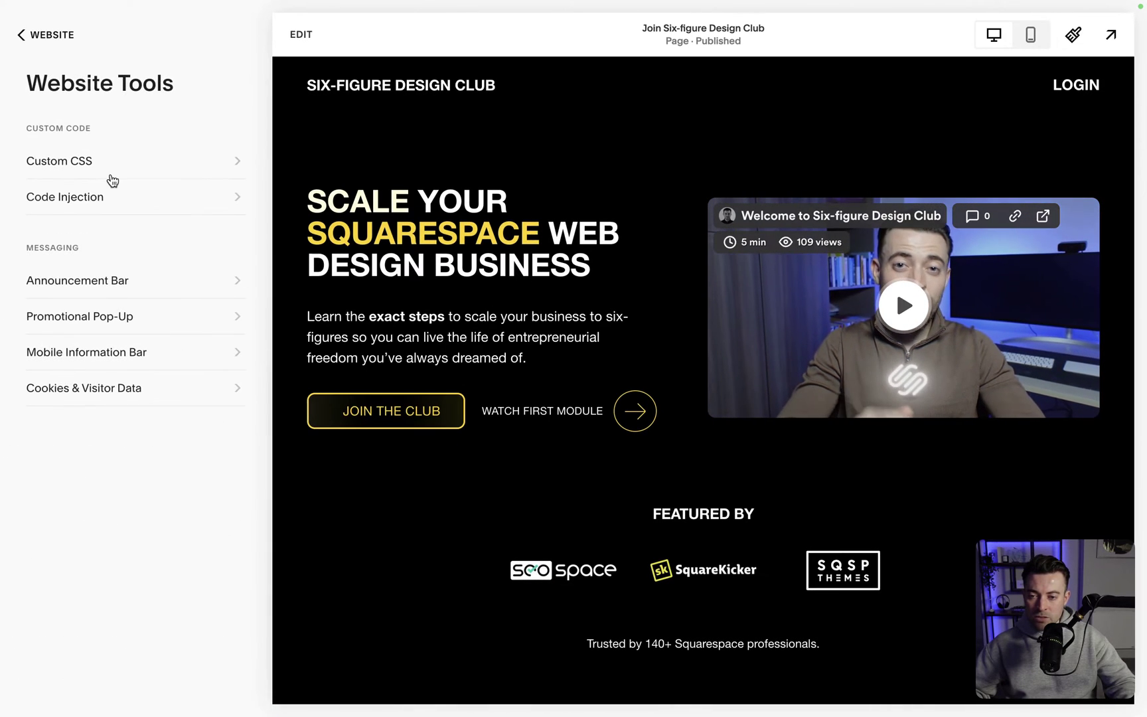
pyautogui.click(109, 177)
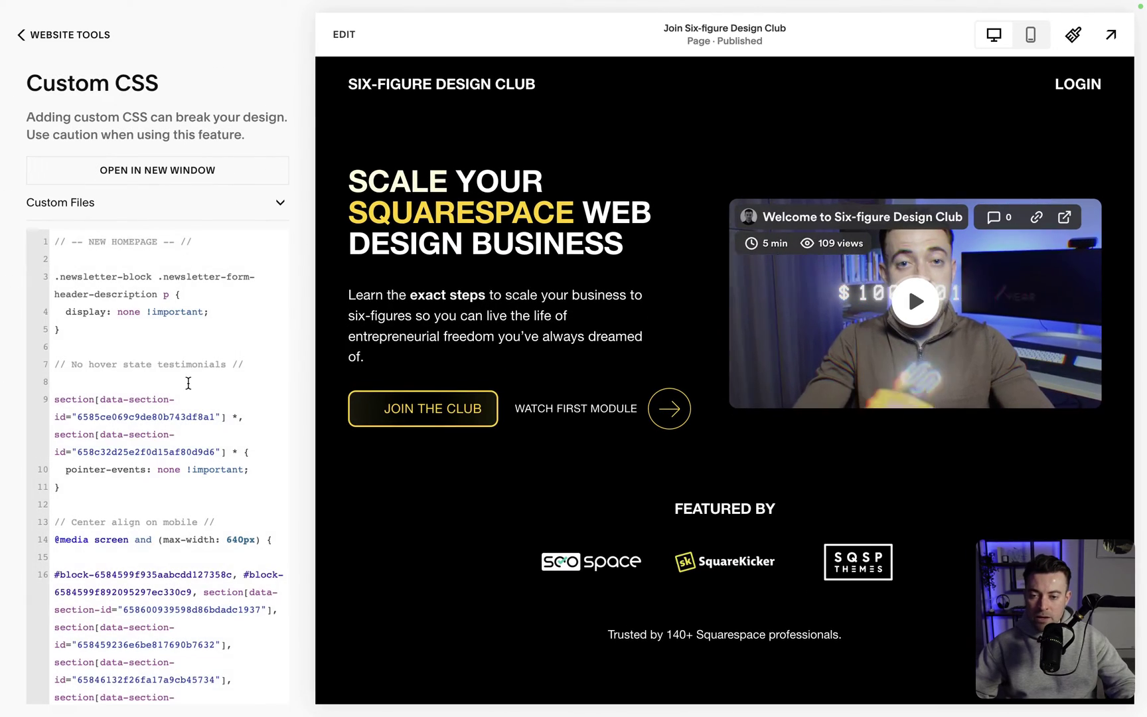
# Step: Select the Frosted glass Value Prop block, lines 184–195, and delete it
pyautogui.scroll(-3, 188, 384)
pyautogui.scroll(-10, 188, 383)
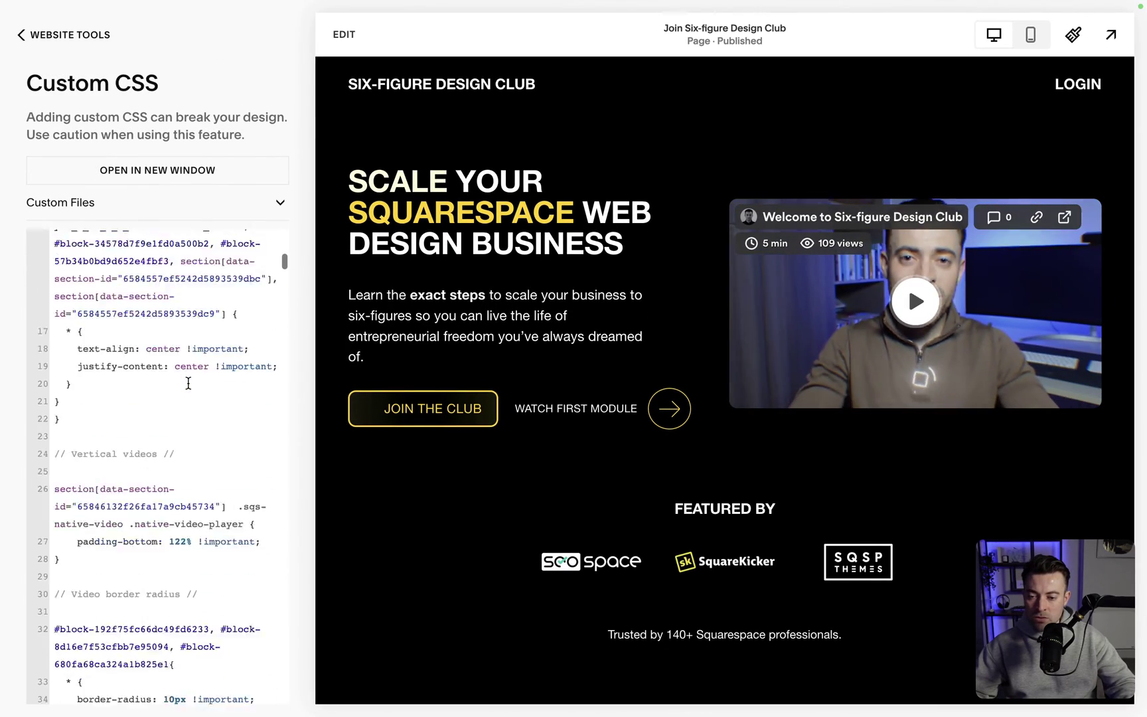
pyautogui.scroll(-20, 188, 383)
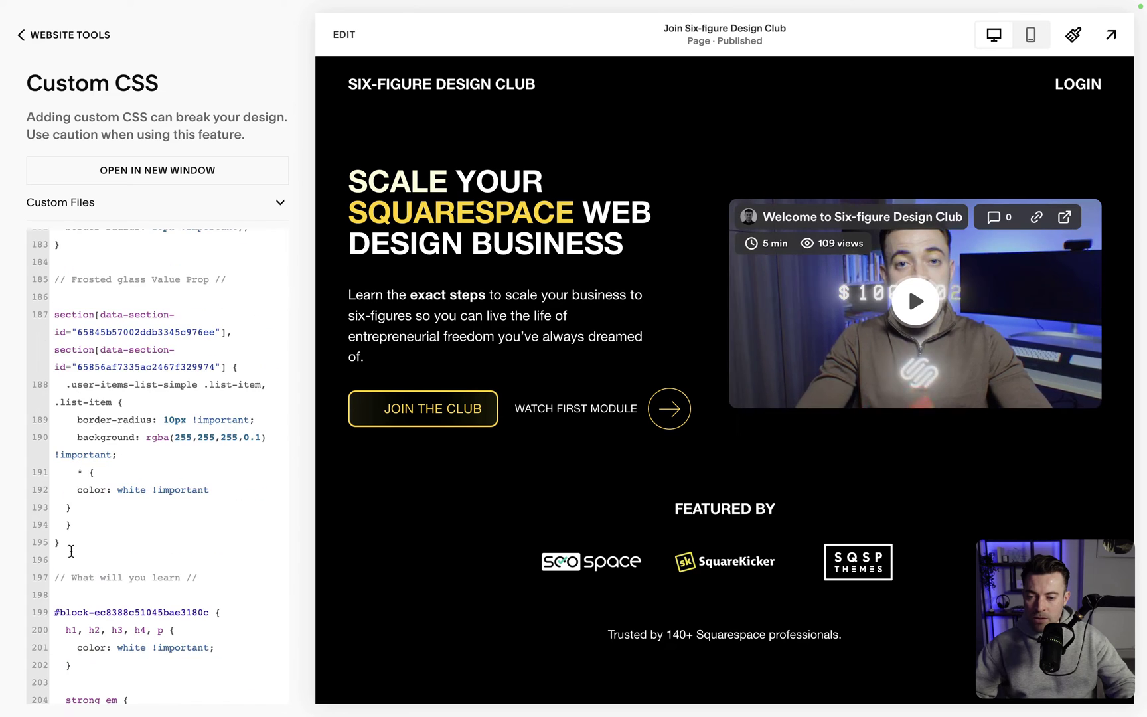
pyautogui.moveTo(69, 545); pyautogui.dragTo(48, 273)
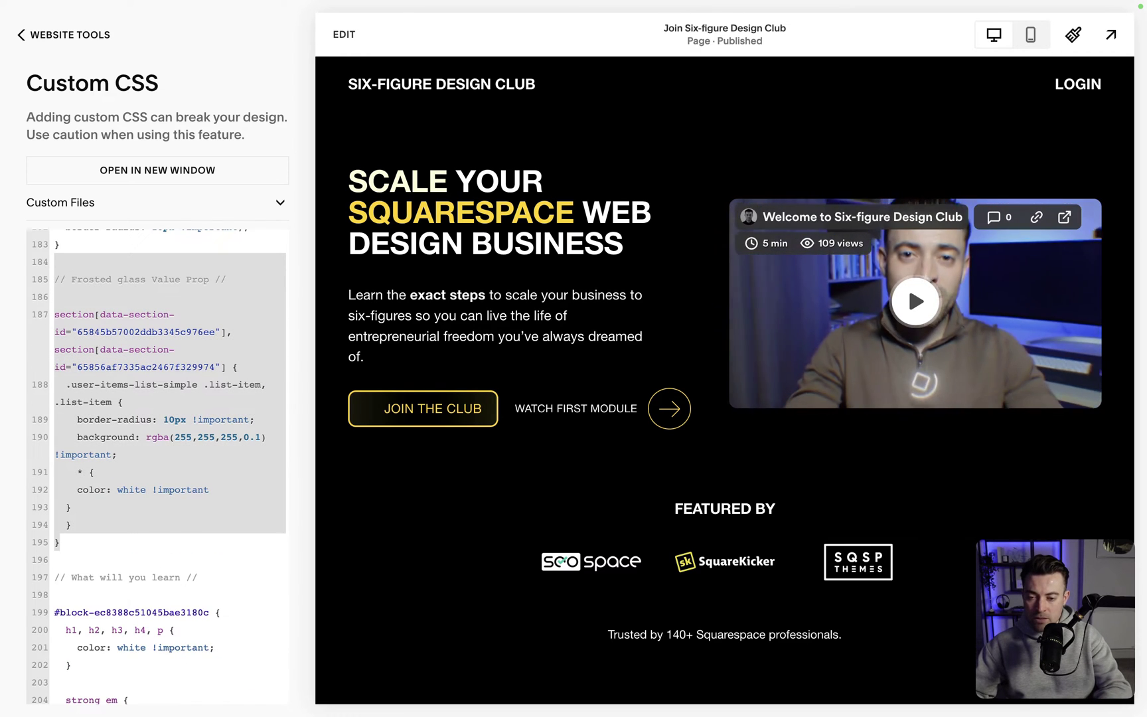
pyautogui.press('BackSpace')
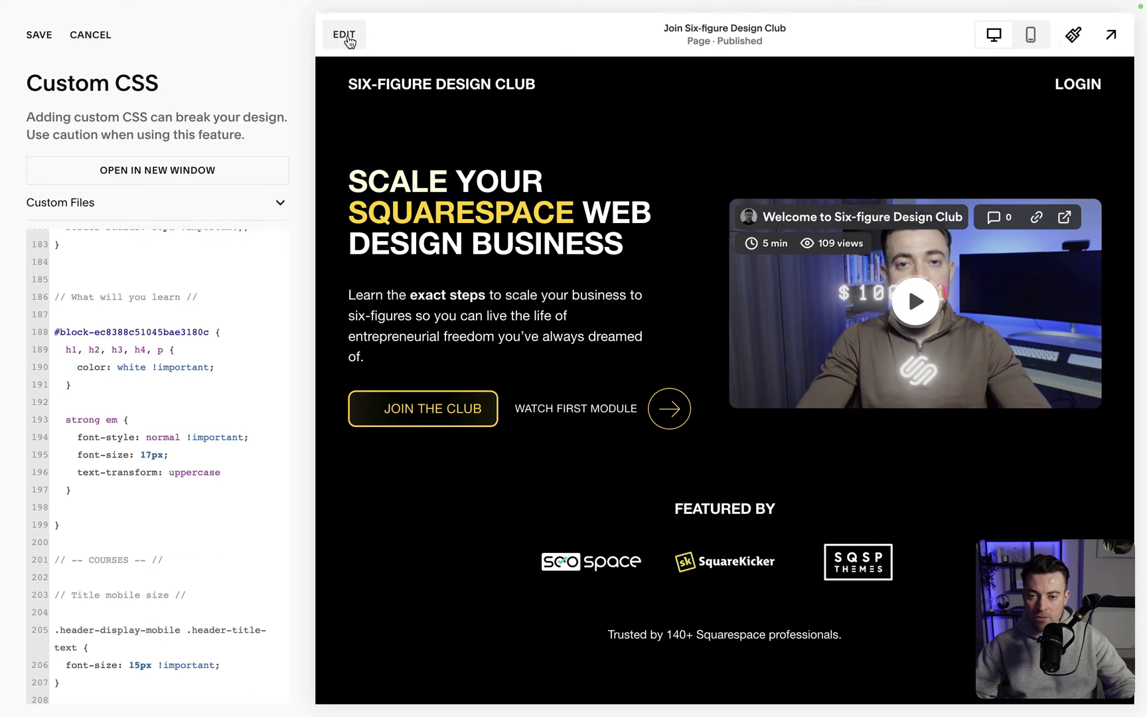
# Step: Switch off the Card style in the features list's Design > Style options
pyautogui.click(344, 35)
pyautogui.scroll(-15, 612, 284)
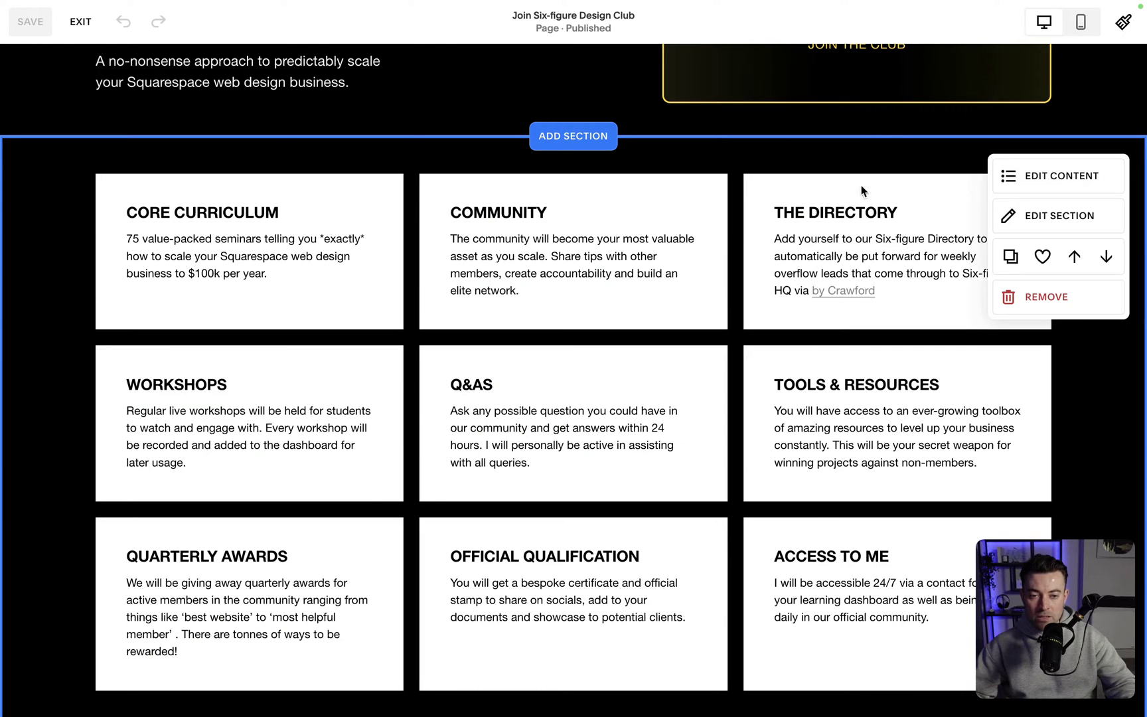
pyautogui.click(1031, 175)
pyautogui.click(904, 467)
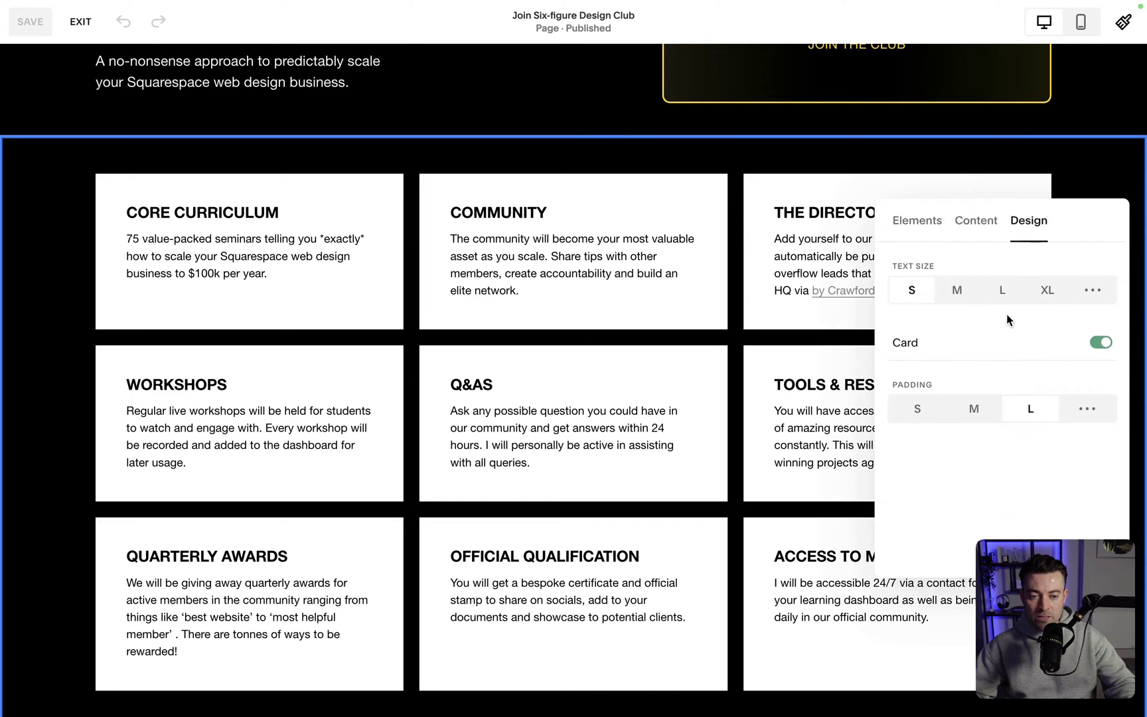
pyautogui.click(1012, 358)
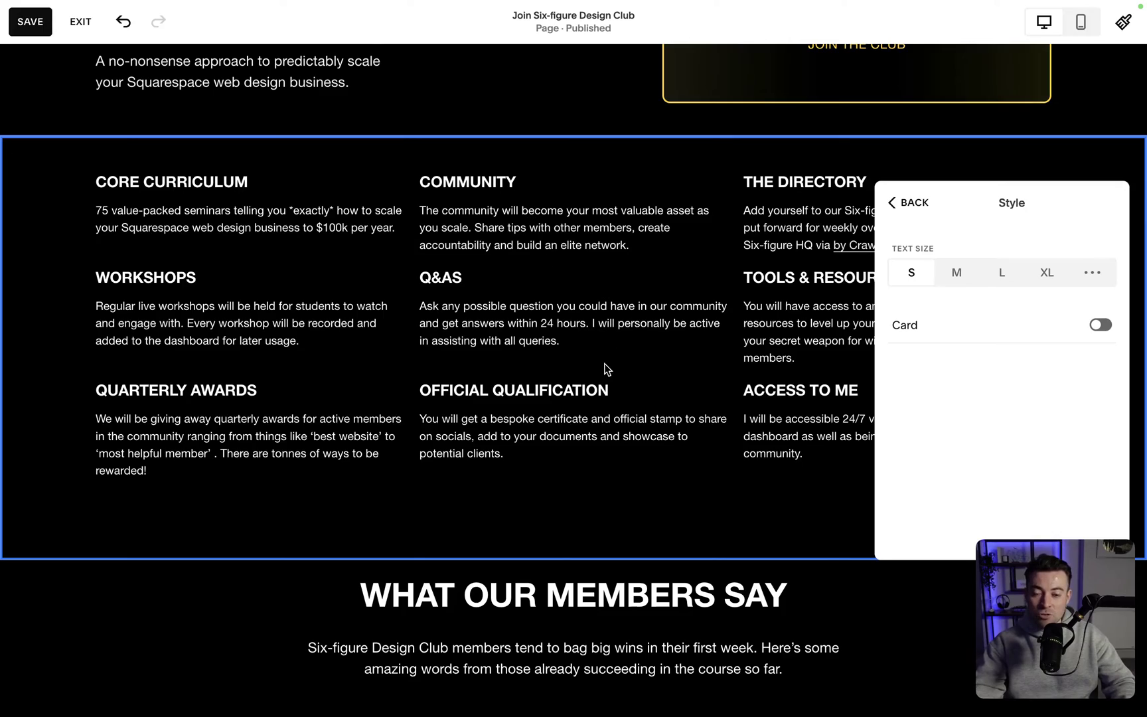
# Step: Scroll to the Module 1 carousel and open its settings
pyautogui.scroll(-10, 606, 370)
pyautogui.scroll(20, 606, 370)
pyautogui.scroll(-15, 606, 369)
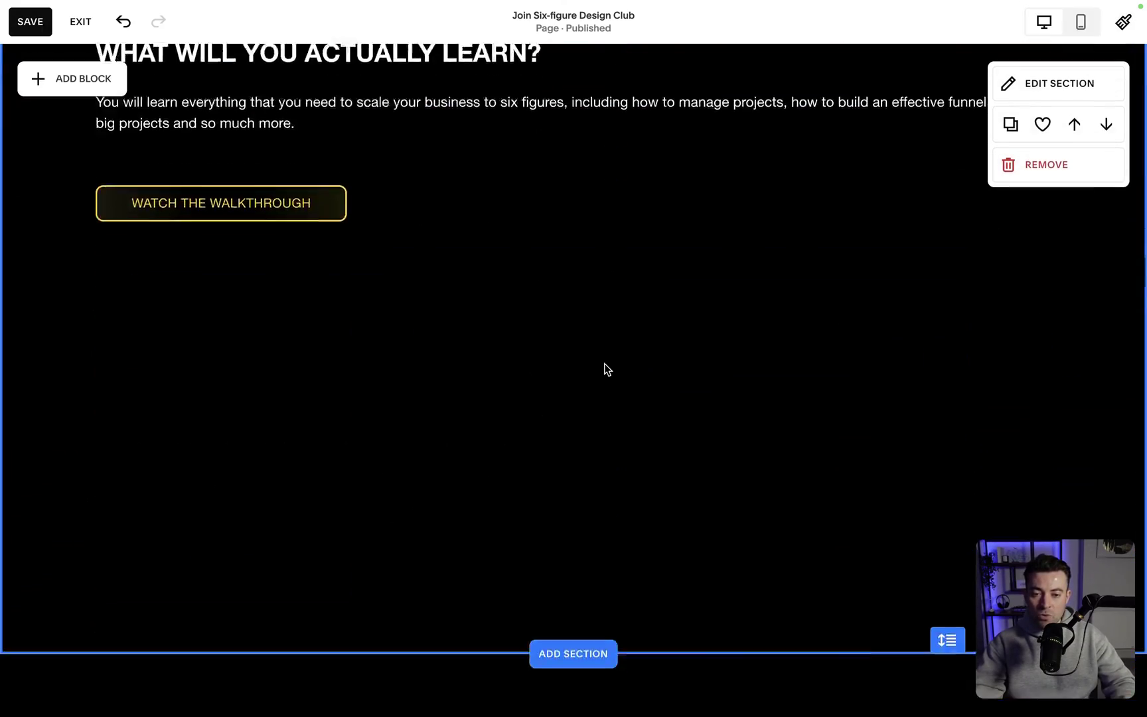
pyautogui.scroll(-3, 606, 369)
pyautogui.scroll(5, 606, 370)
pyautogui.scroll(-10, 604, 364)
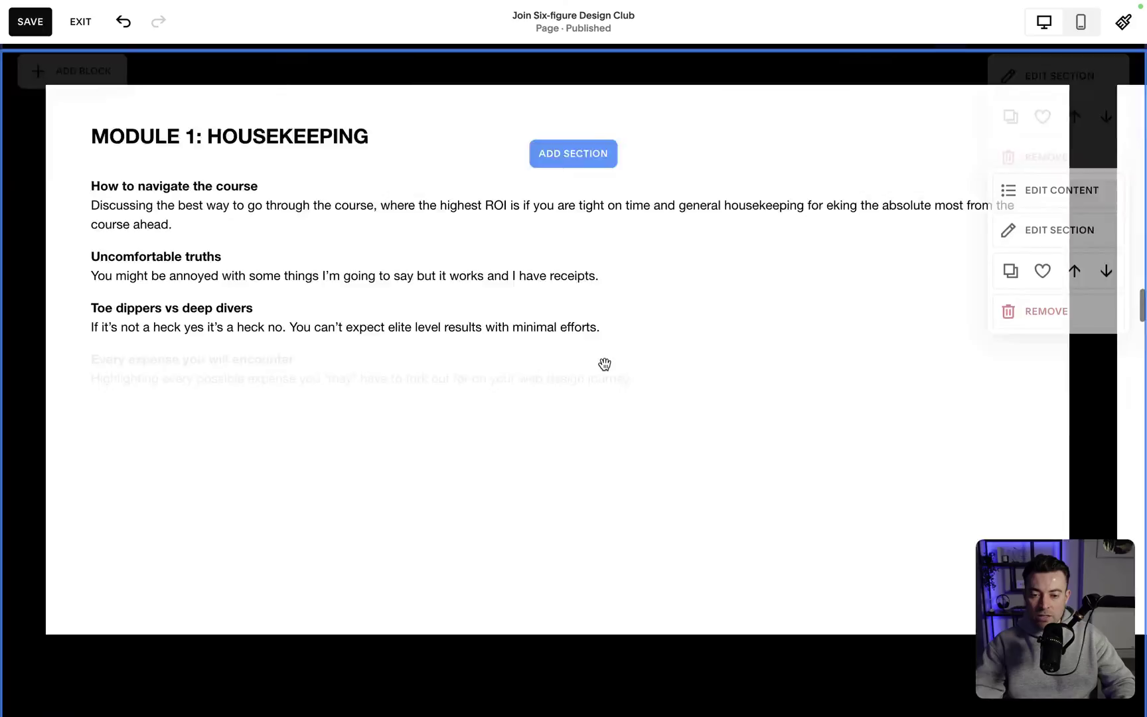
pyautogui.scroll(-5, 605, 364)
pyautogui.scroll(7, 605, 364)
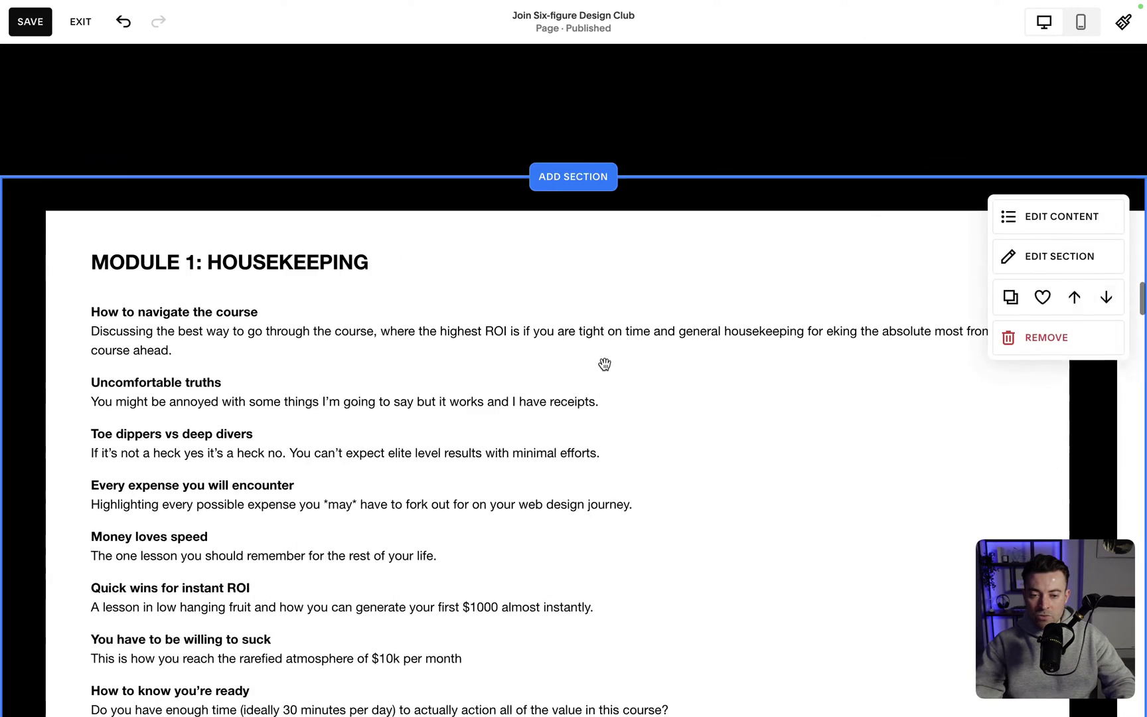
pyautogui.scroll(-2, 604, 364)
pyautogui.click(1058, 138)
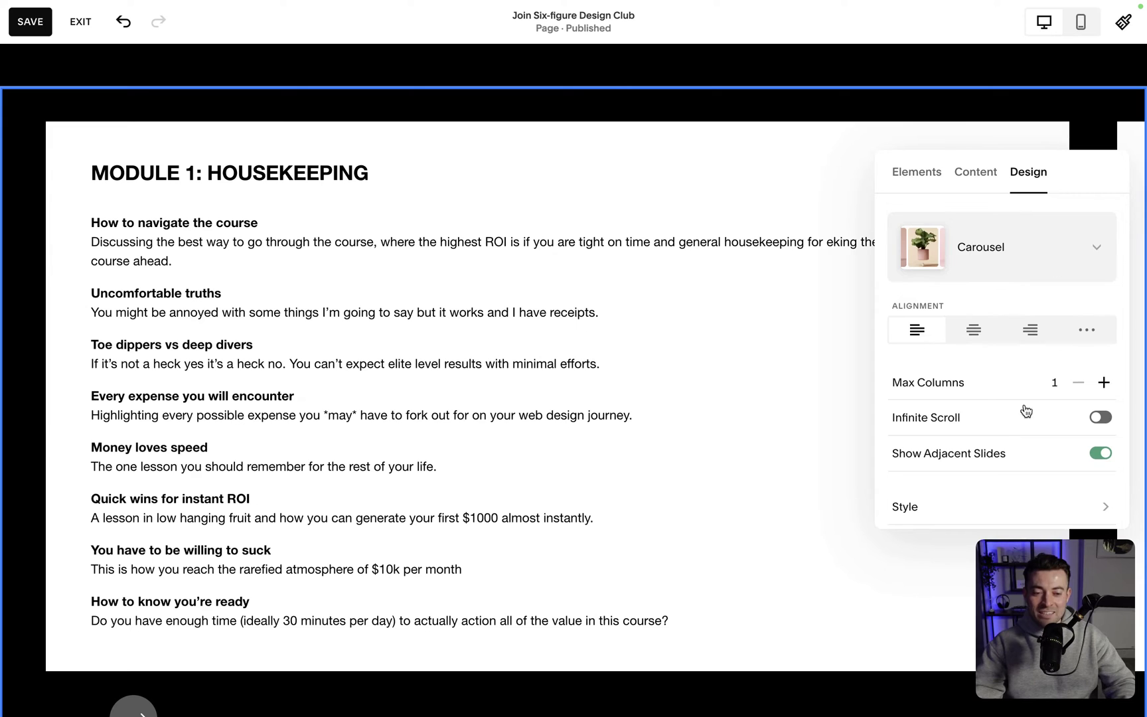
# Step: Turn off the carousel's Card style, then exit the editor without saving
pyautogui.scroll(-2, 956, 398)
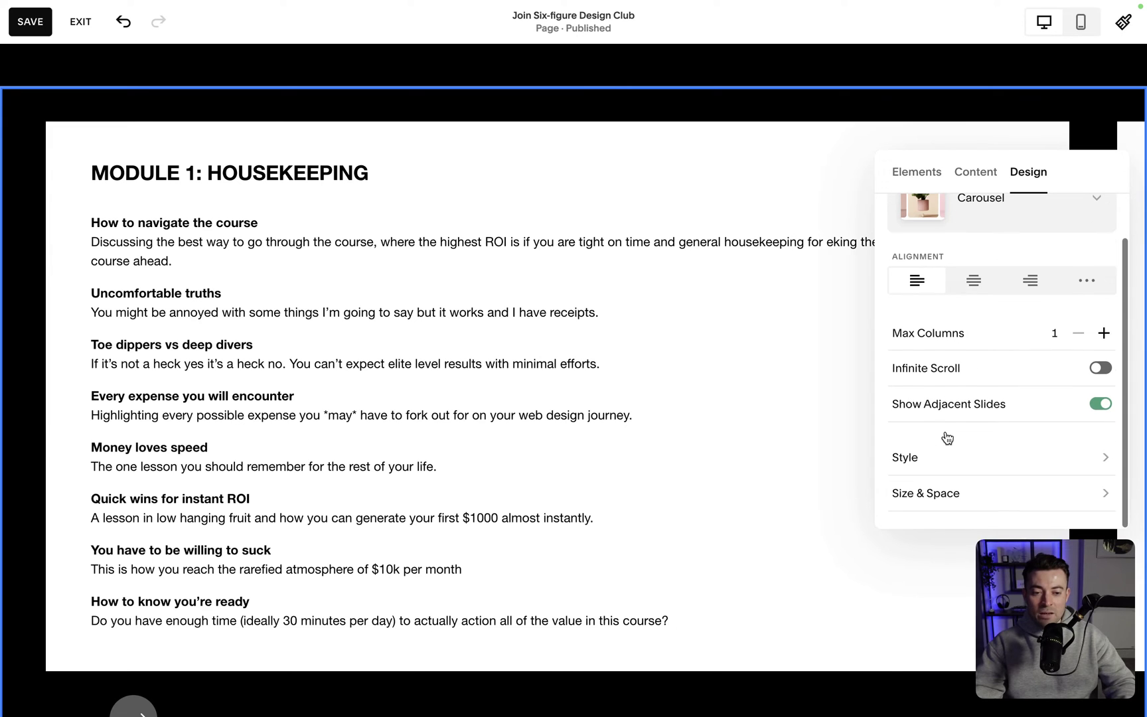
pyautogui.click(924, 495)
pyautogui.click(912, 167)
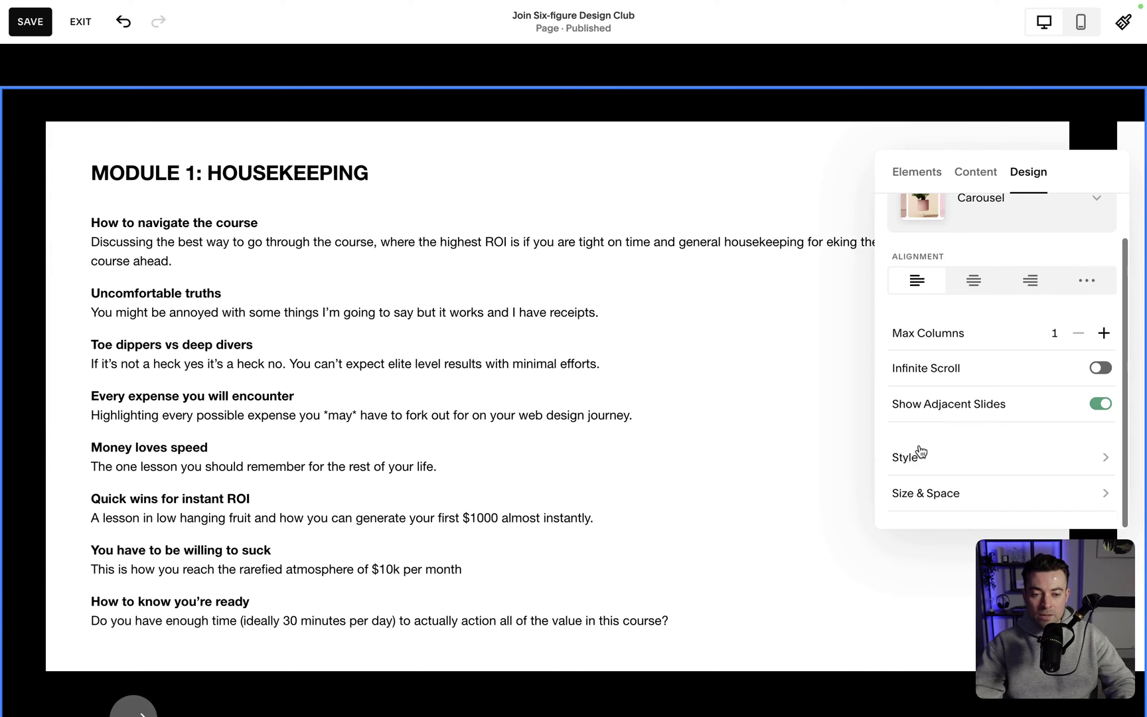
pyautogui.click(980, 456)
pyautogui.click(1020, 293)
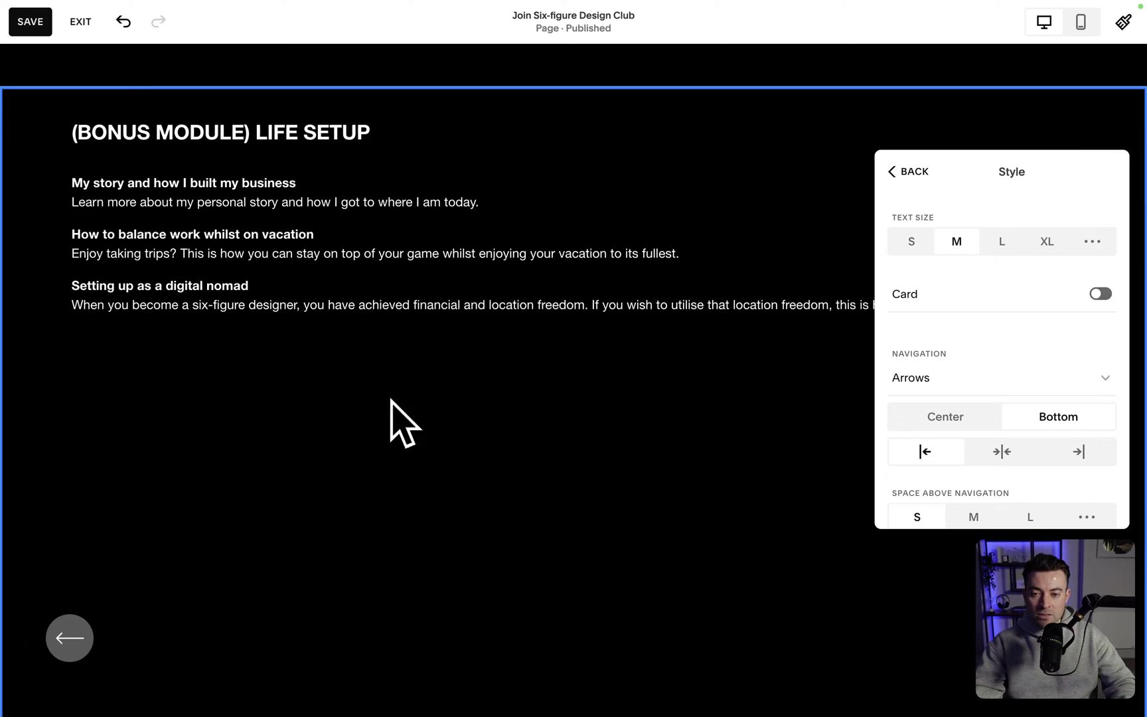
pyautogui.click(80, 22)
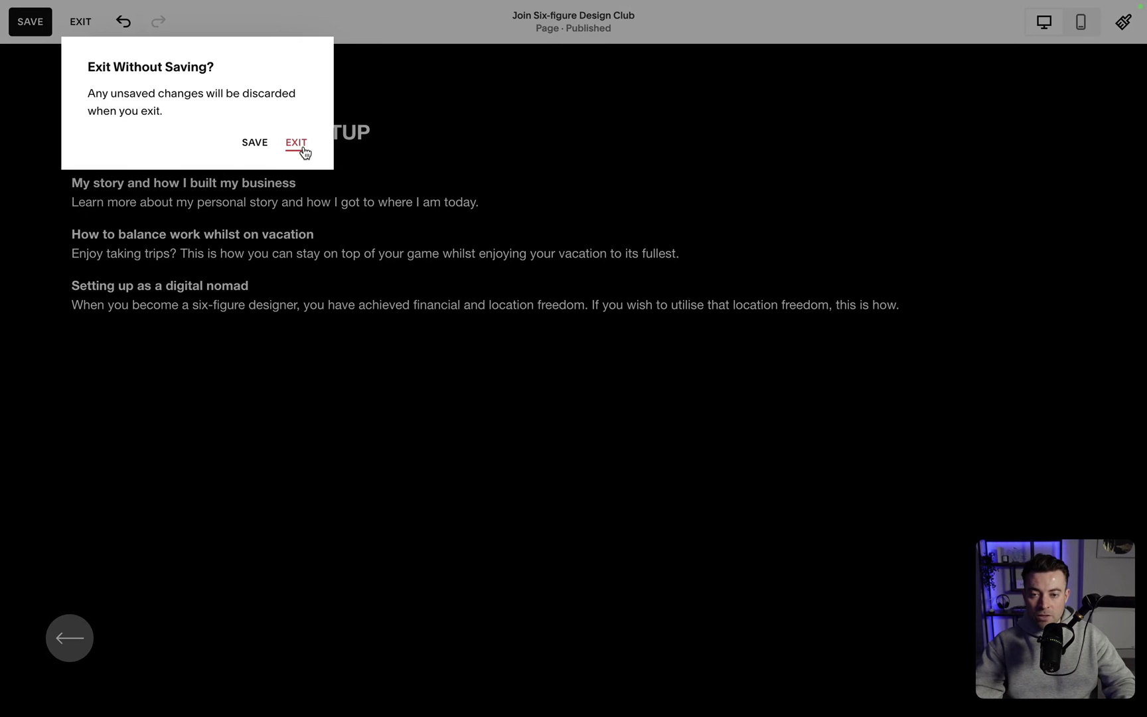
pyautogui.click(298, 144)
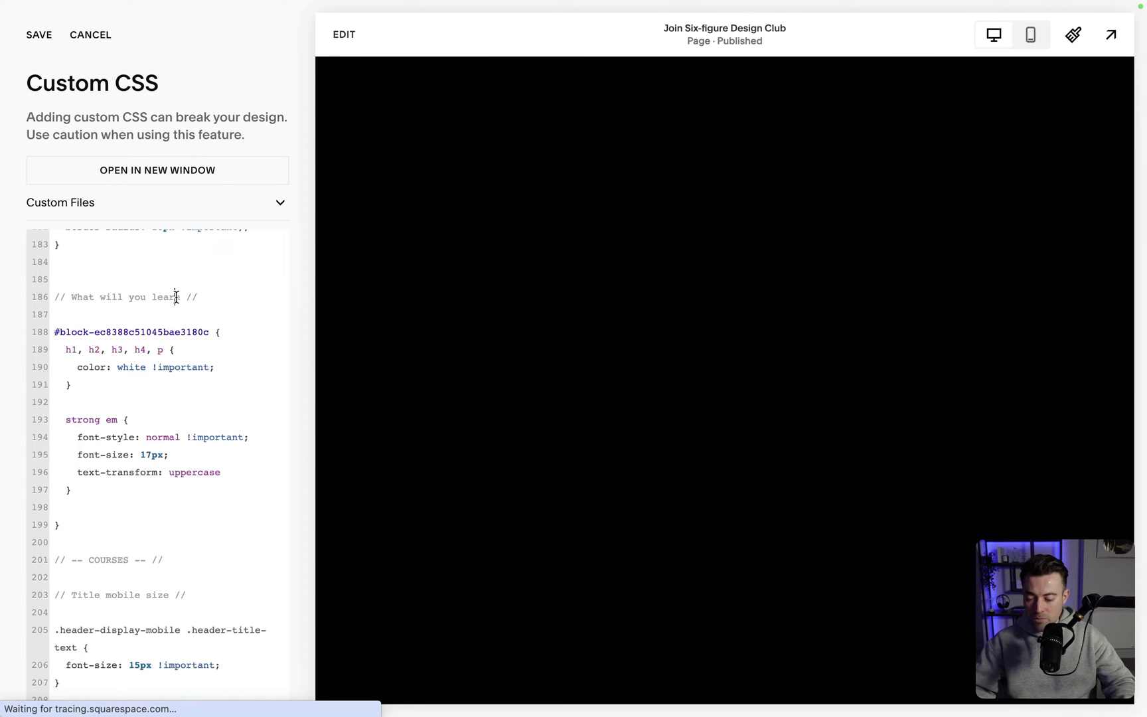
# Step: Restore the deleted CSS block, then delete lines 187–195 of the Frosted glass rule
pyautogui.hotkey('ctrl', 'z')
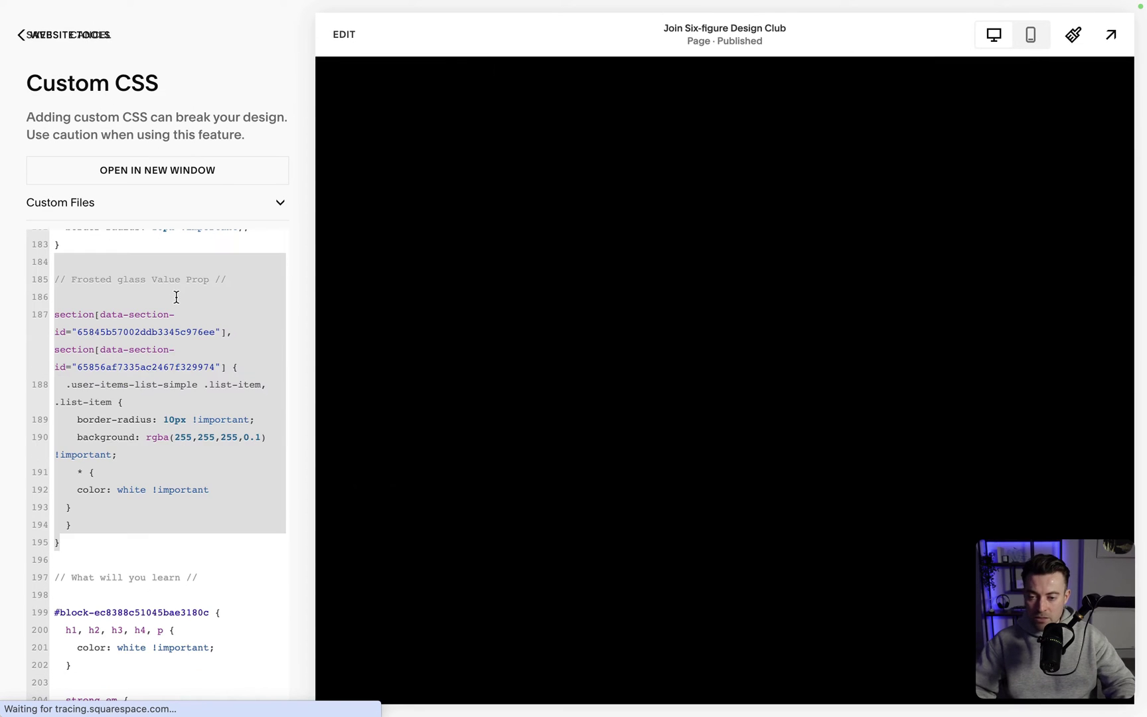
pyautogui.click(160, 406)
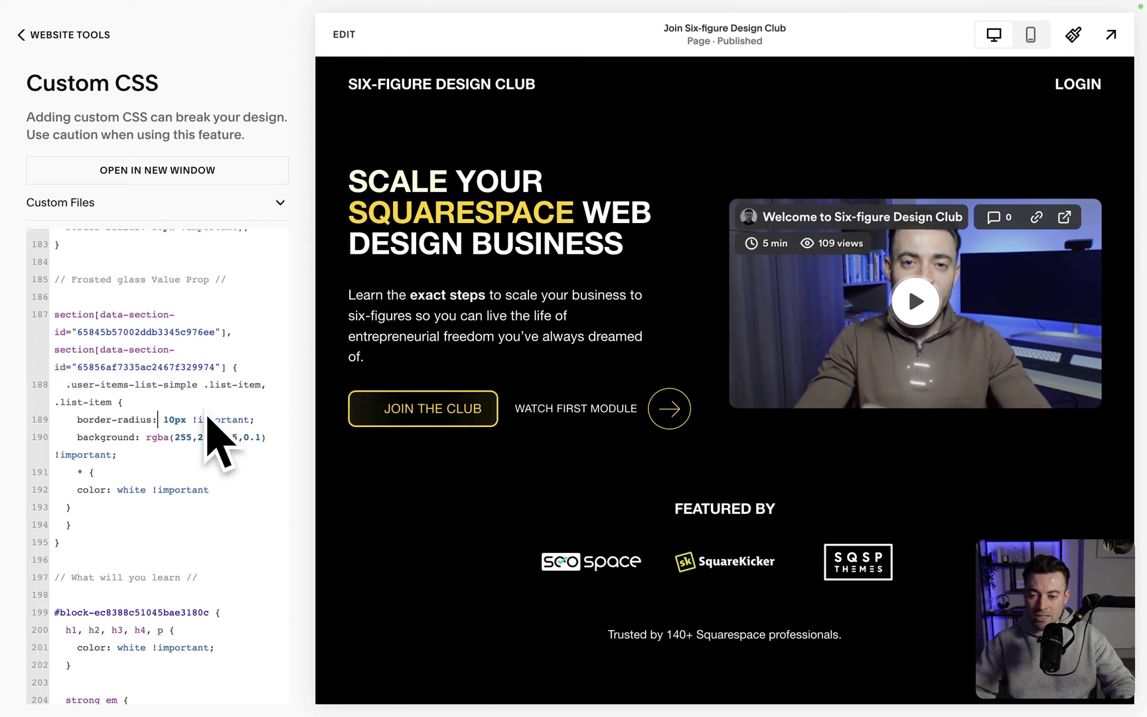
pyautogui.scroll(-12, 678, 545)
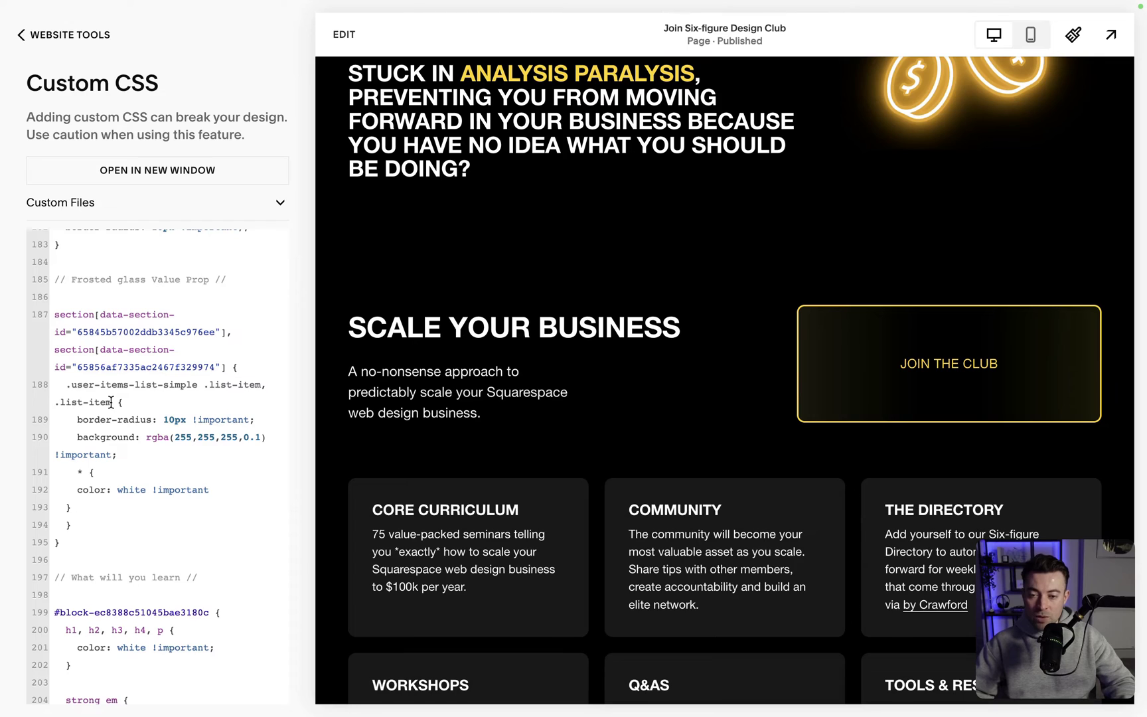
pyautogui.moveTo(67, 403); pyautogui.dragTo(46, 403)
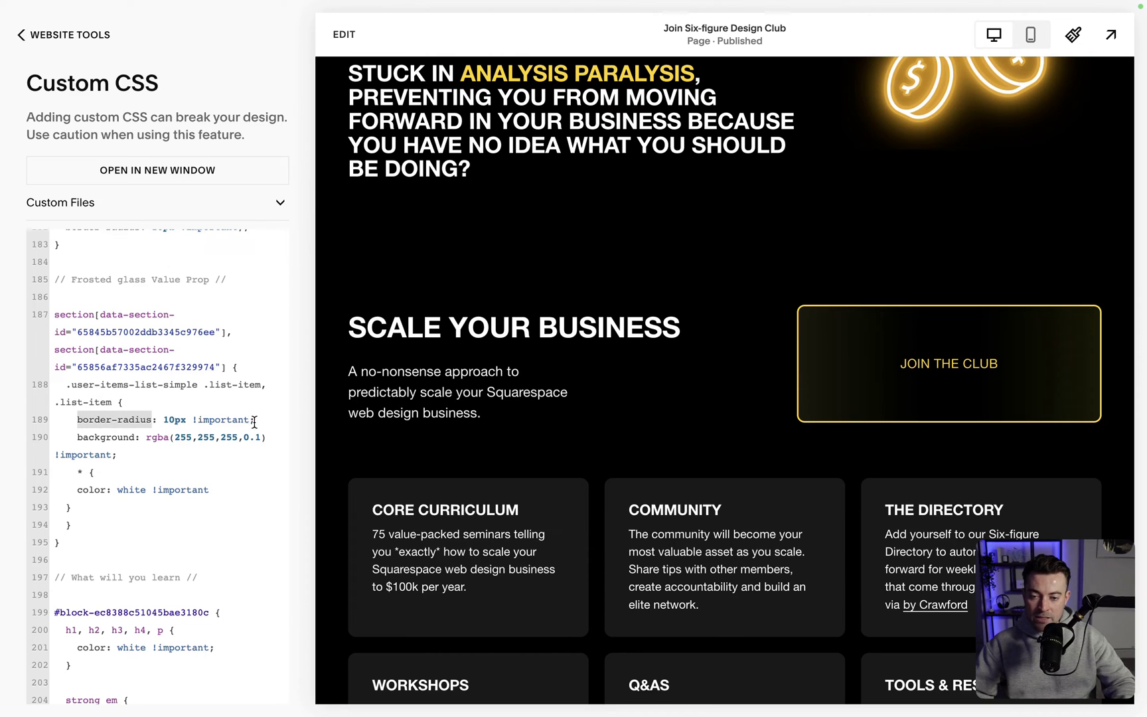
pyautogui.moveTo(71, 542); pyautogui.dragTo(41, 312)
pyautogui.press('BackSpace')
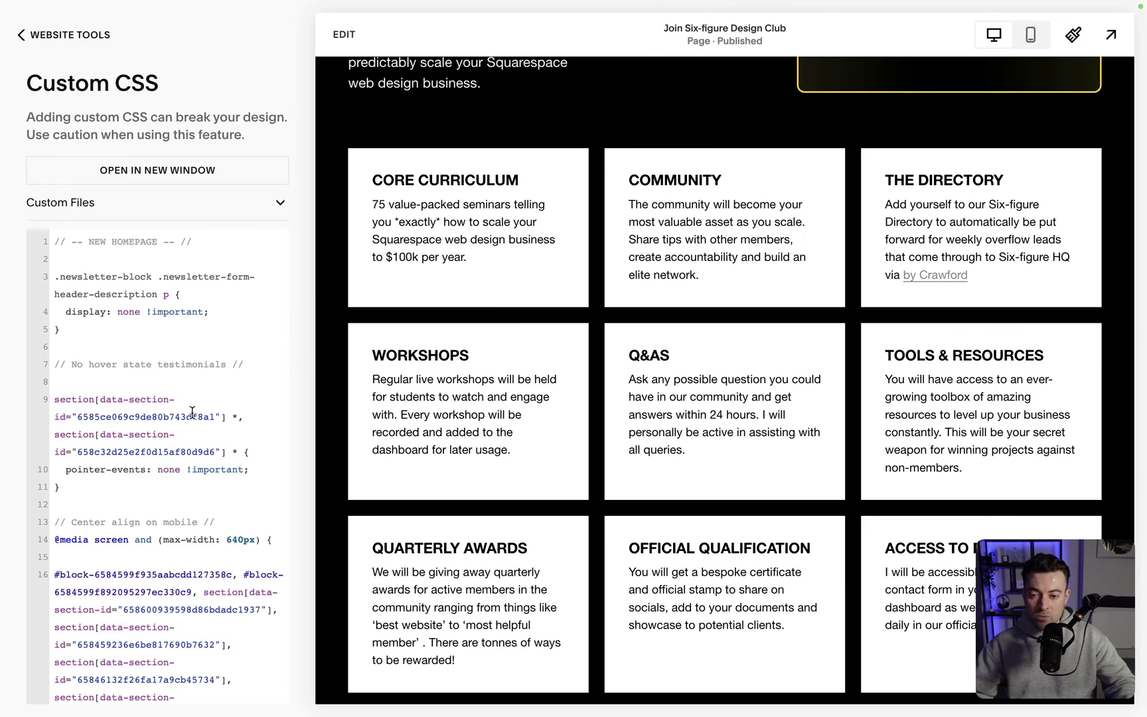
# Step: Add a .list-item { border-radius: 10px !important; } rule at the top of Custom CSS
pyautogui.press('Return')
pyautogui.press('Return')
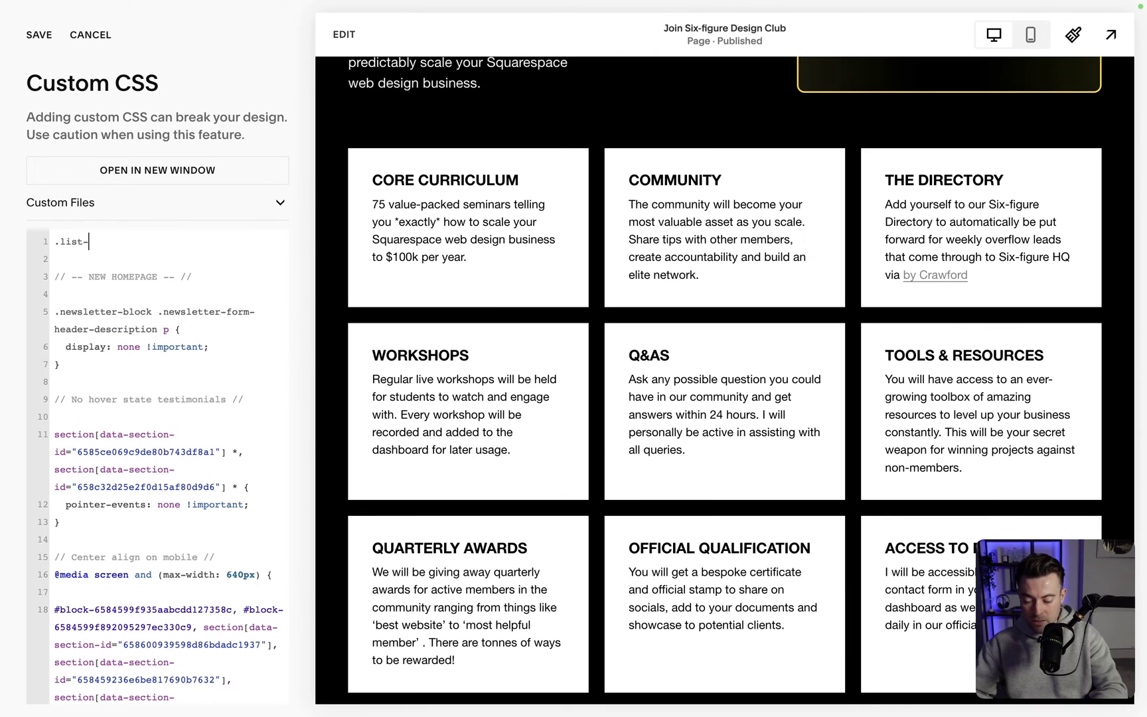
pyautogui.press('Return')
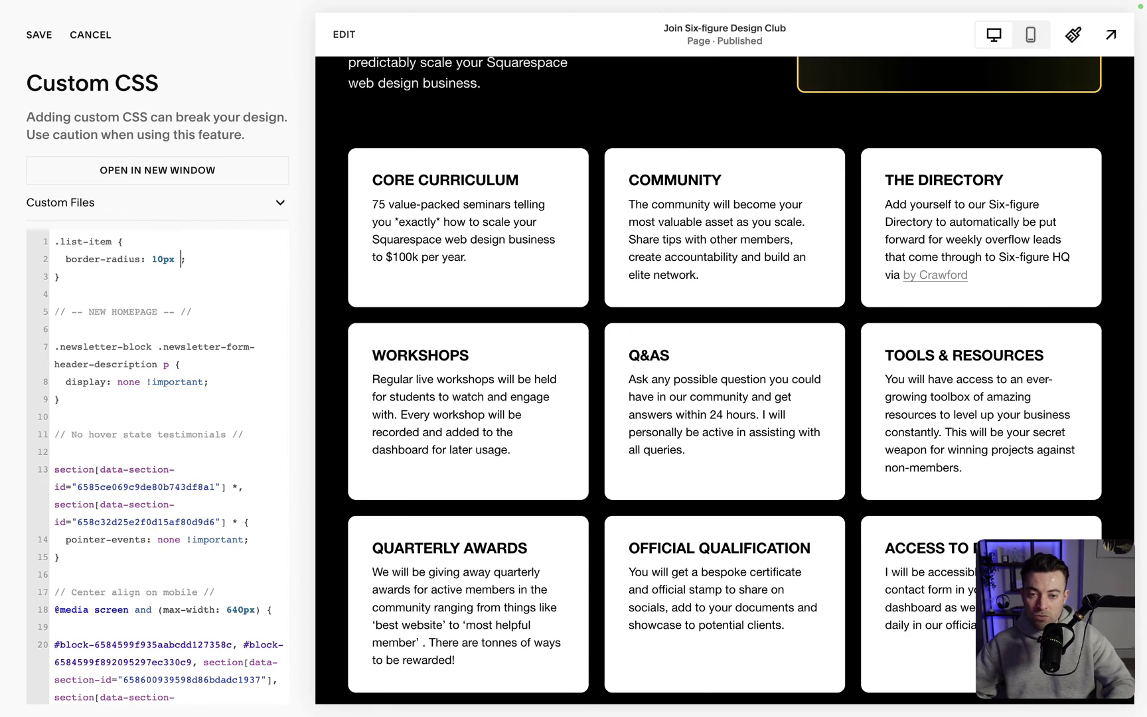
pyautogui.write('!important')
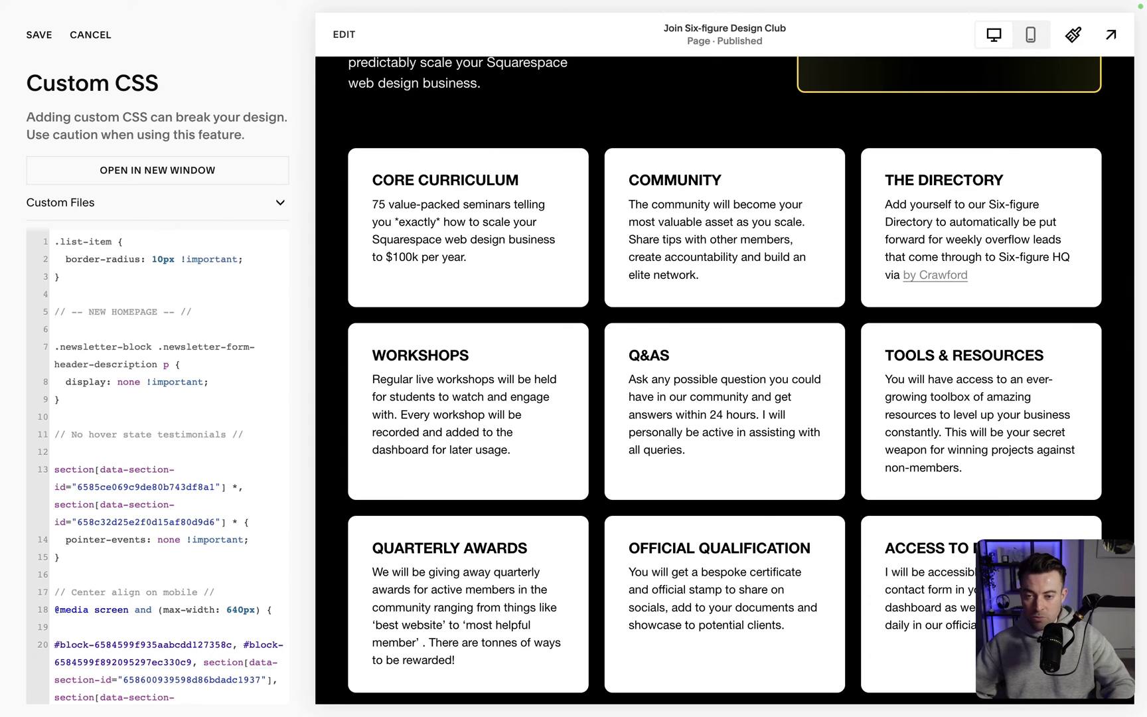
# Step: Scroll the preview and drag the course carousel through Modules 3 and 4 to check corners
pyautogui.scroll(-6, 646, 210)
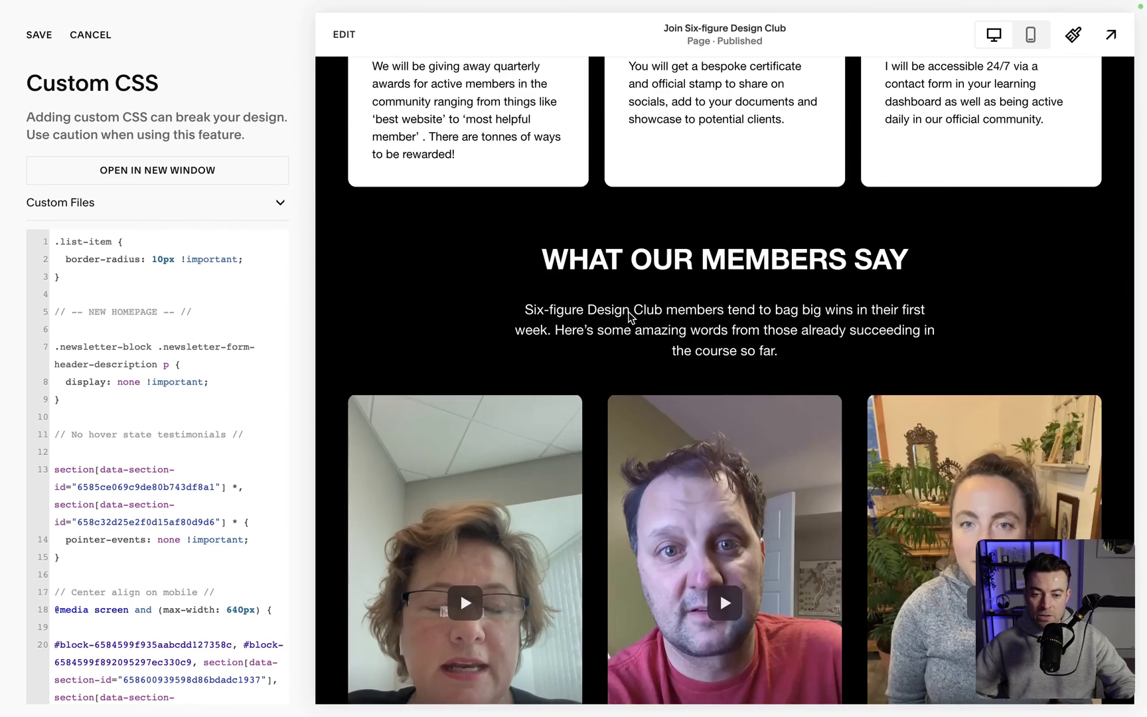
pyautogui.scroll(-20, 629, 312)
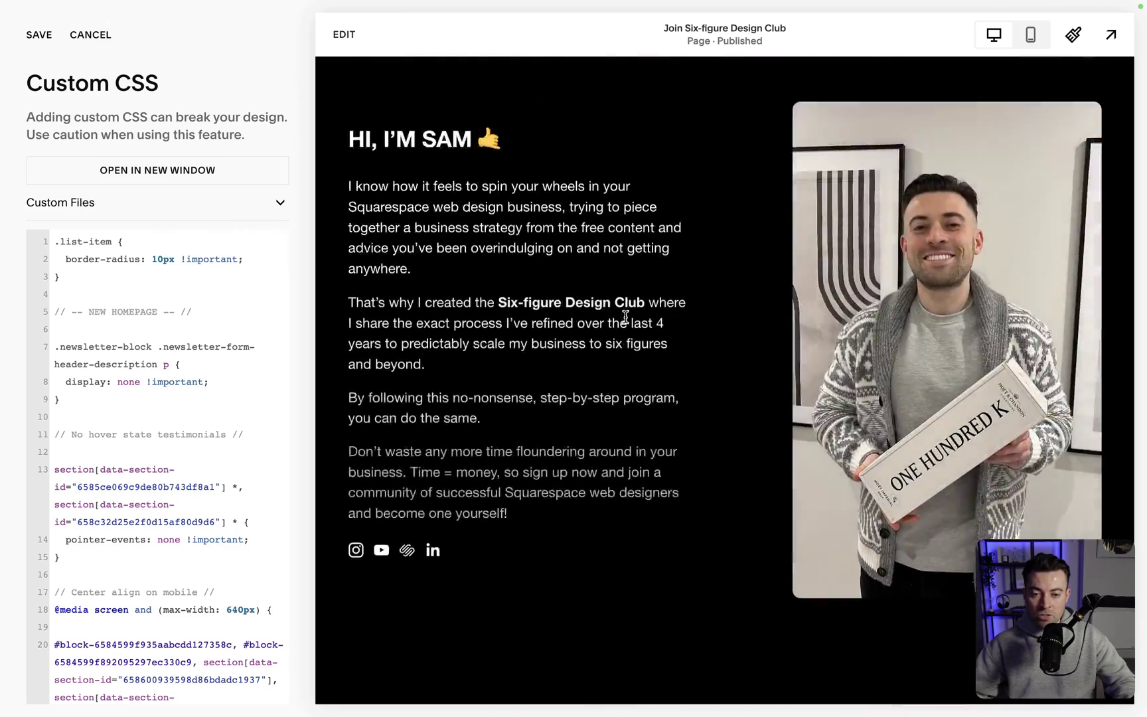
pyautogui.scroll(-2, 624, 316)
pyautogui.scroll(1, 858, 256)
pyautogui.moveTo(858, 256); pyautogui.dragTo(673, 275)
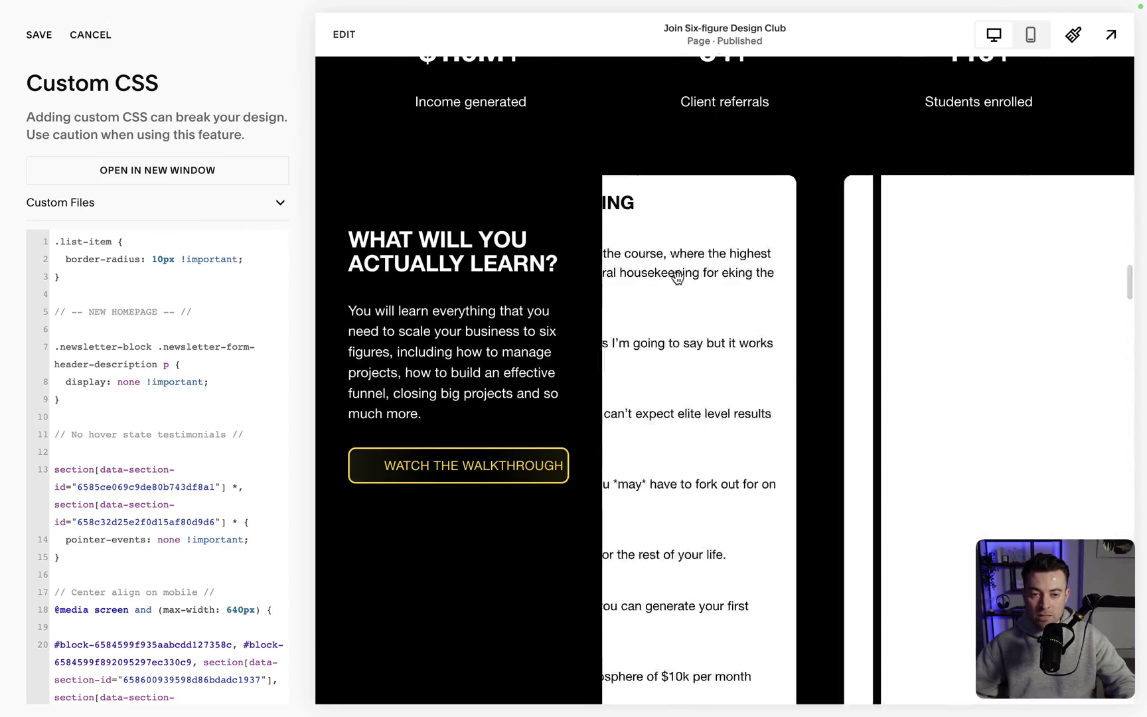
pyautogui.moveTo(894, 295); pyautogui.dragTo(884, 310)
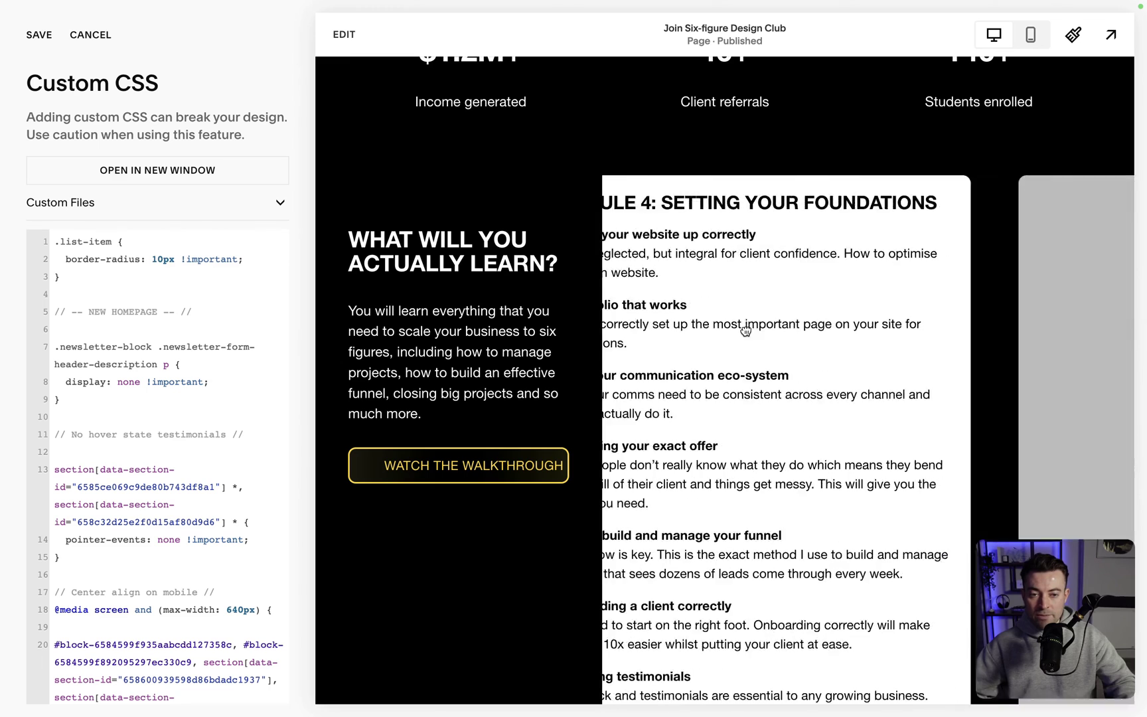
pyautogui.moveTo(743, 332); pyautogui.dragTo(1064, 350)
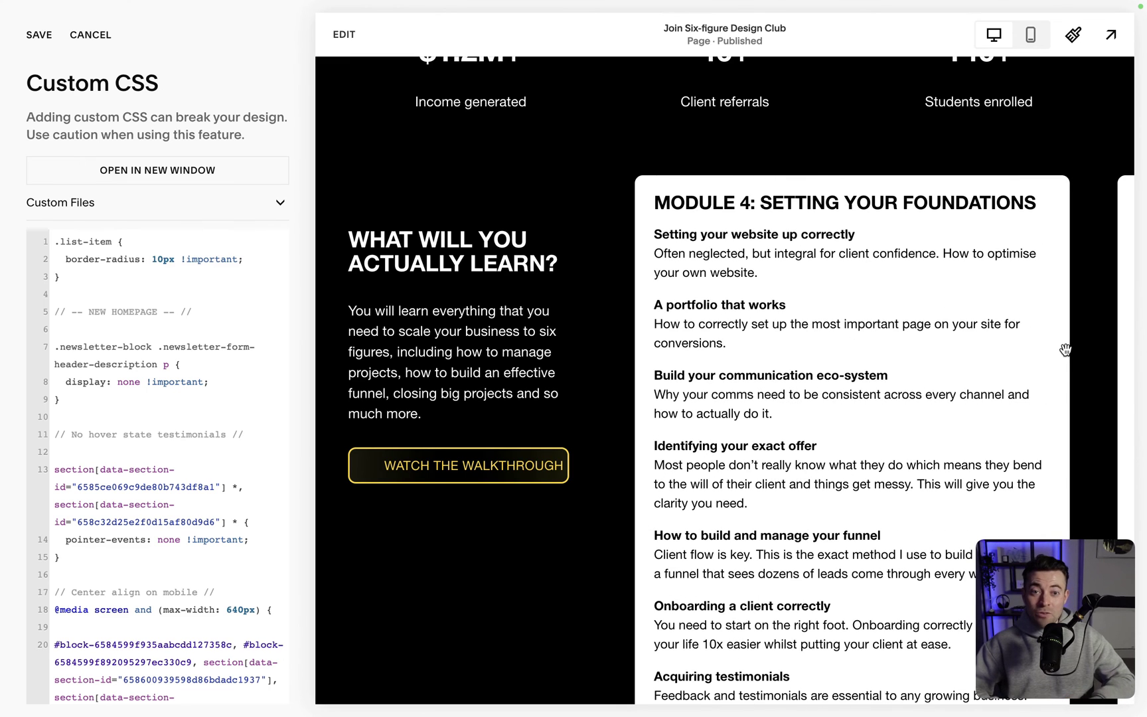